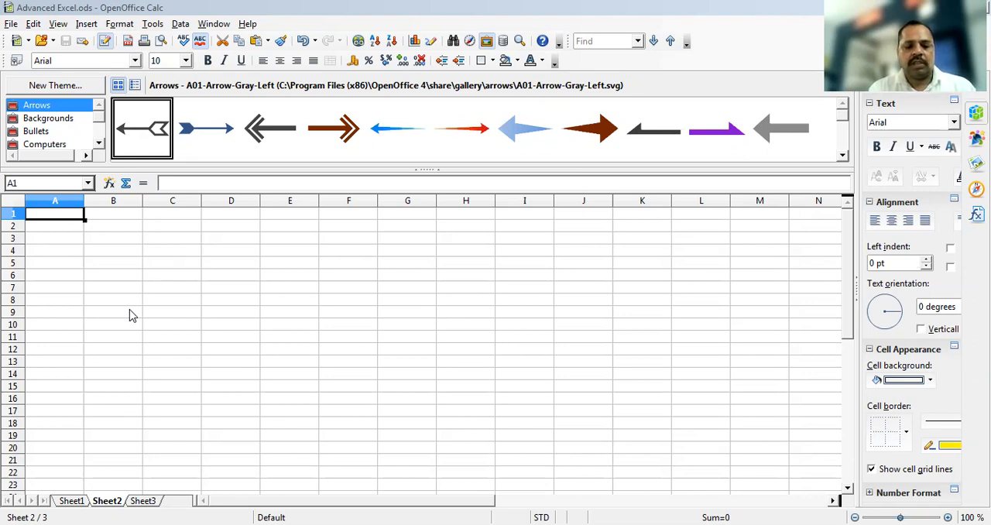
Enter the column headings Car, Jan, Feb and Mar in cells A1 to D1 of Sheet2
click(55, 216)
text(Car)
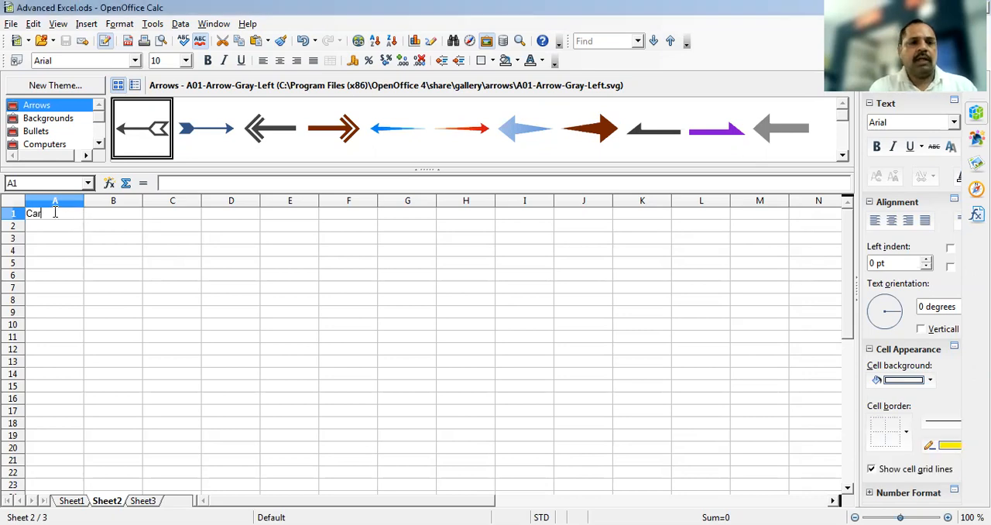
click(112, 219)
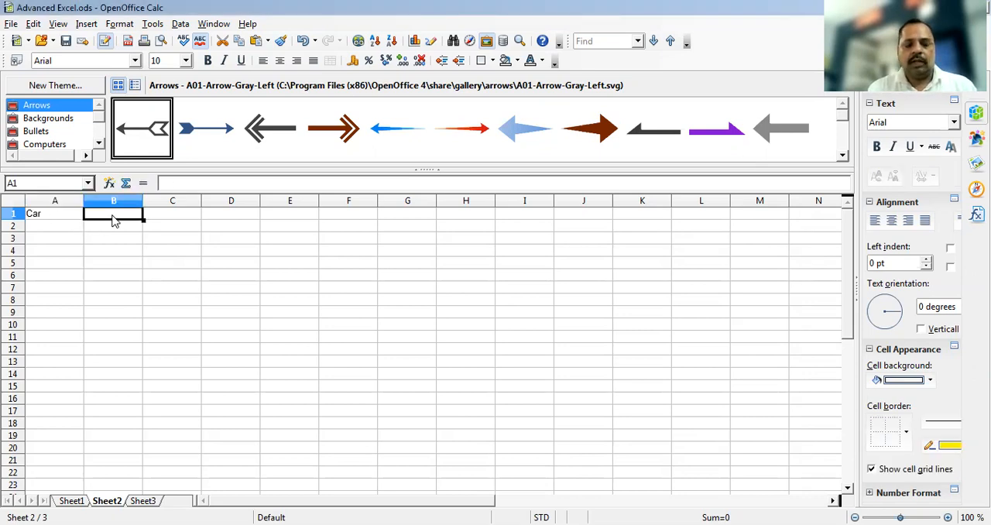
text(Jan)
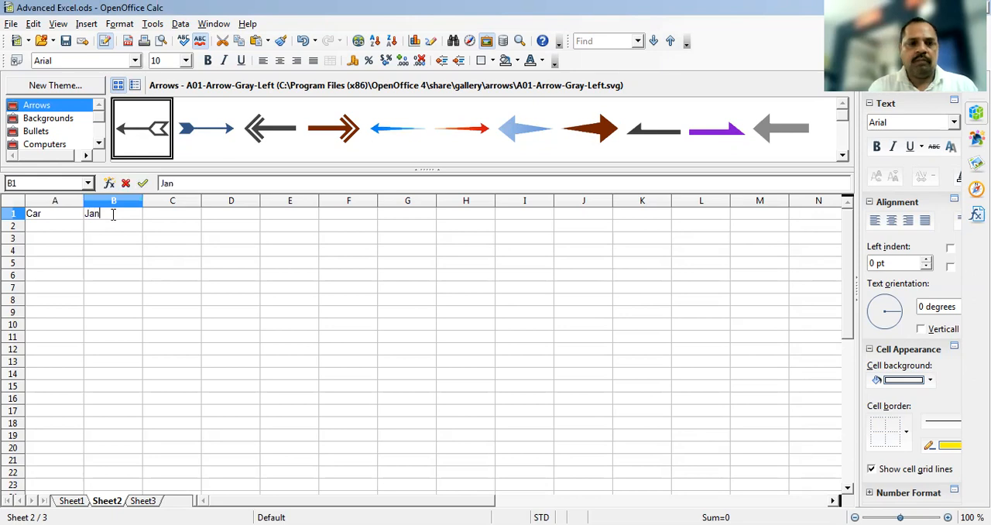
key(Tab)
text(Feb)
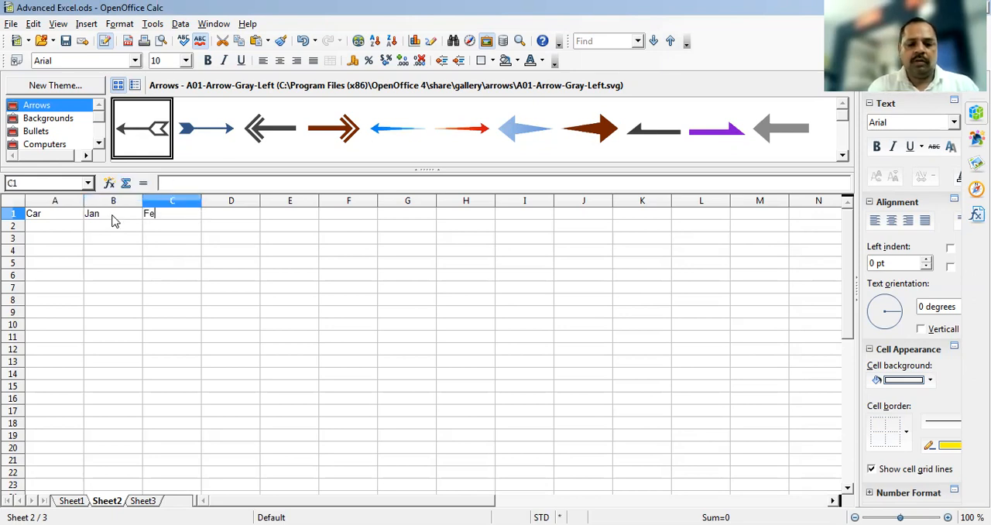
key(Tab)
text(Mar)
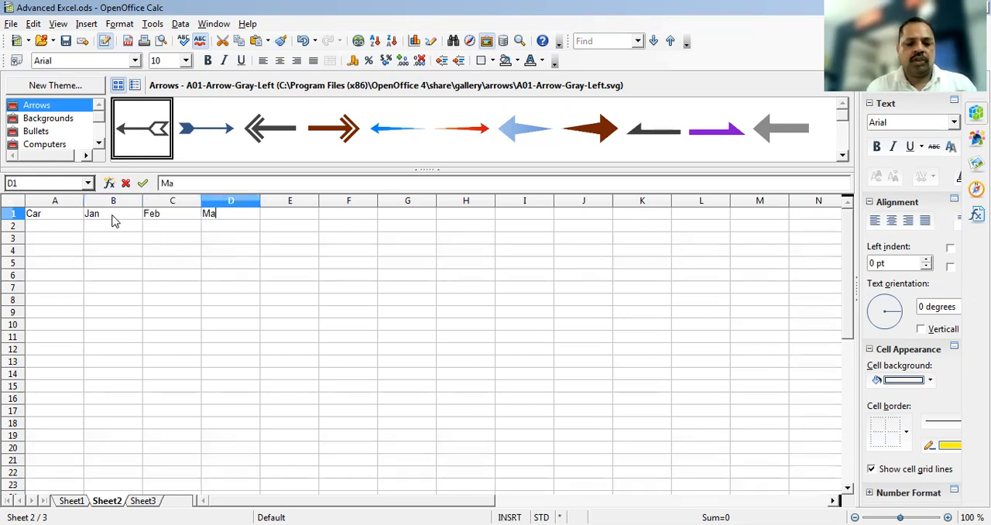
List the cars Audi, BMW and Swift under the Car heading in cells A2 to A4
click(61, 232)
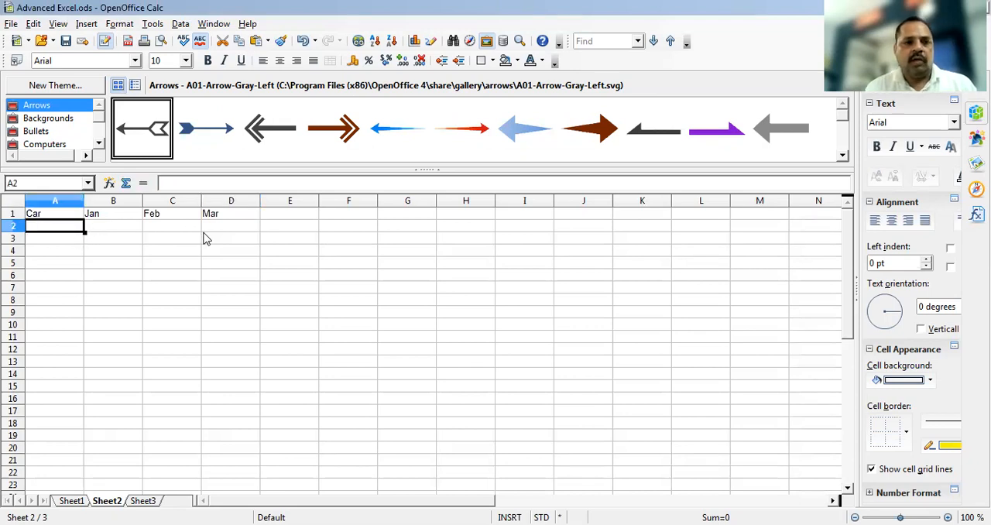
text(Audi)
key(Return)
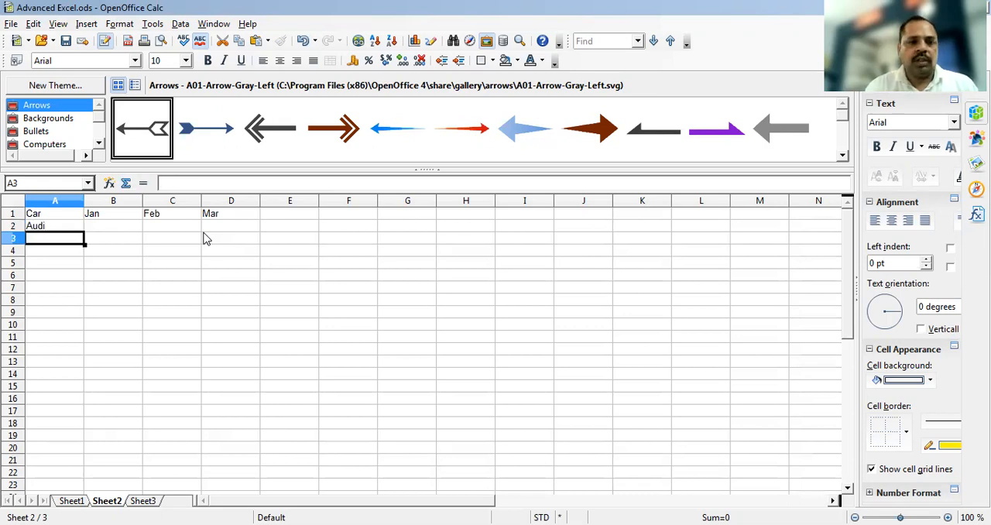
text(B)
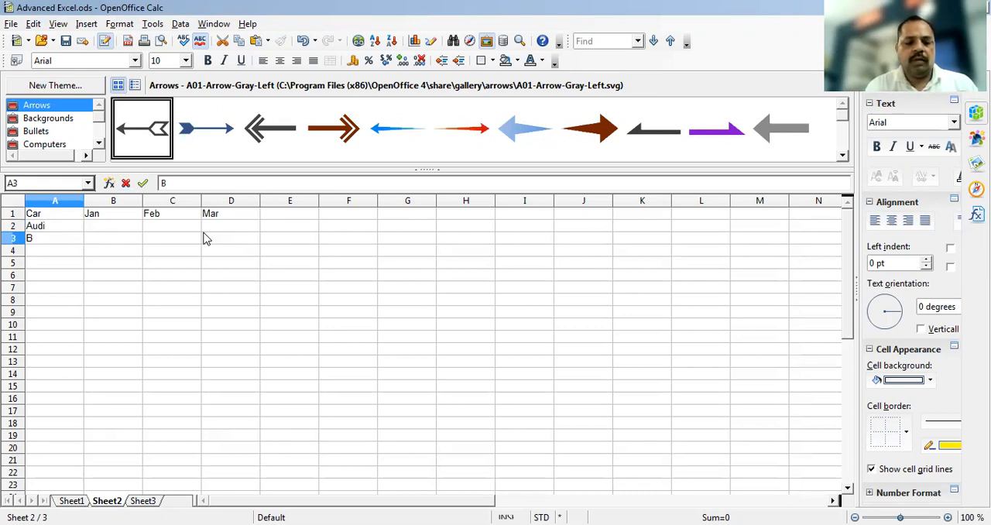
text(MW)
key(Return)
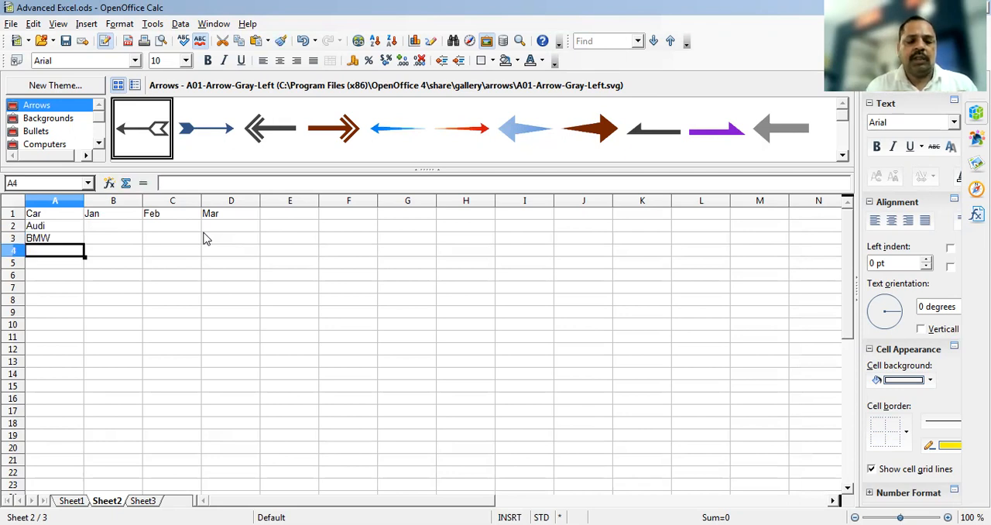
text(Swift)
key(Tab)
Fill in Audi's Jan, Feb and Mar figures in row 2 as 12500, 10000 and 13000
key(Up)
key(Up)
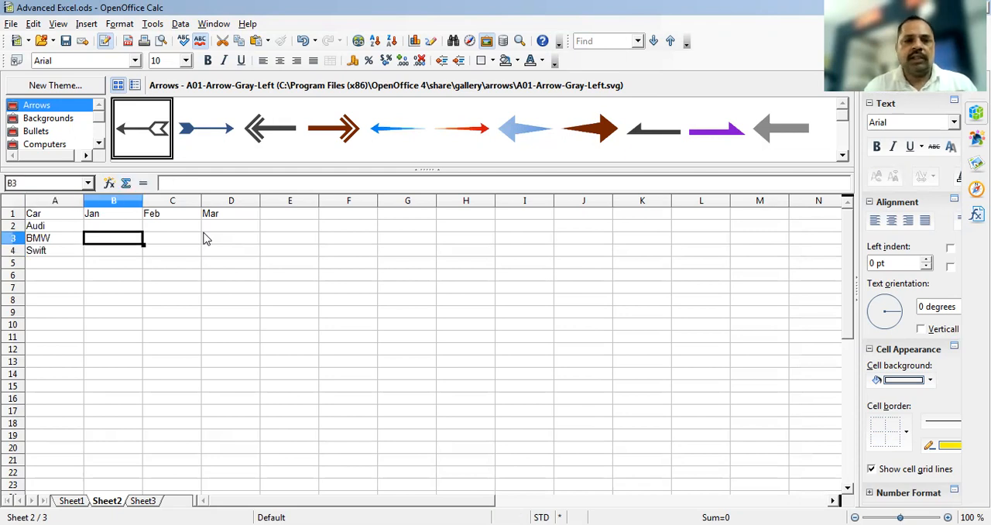
text(12500)
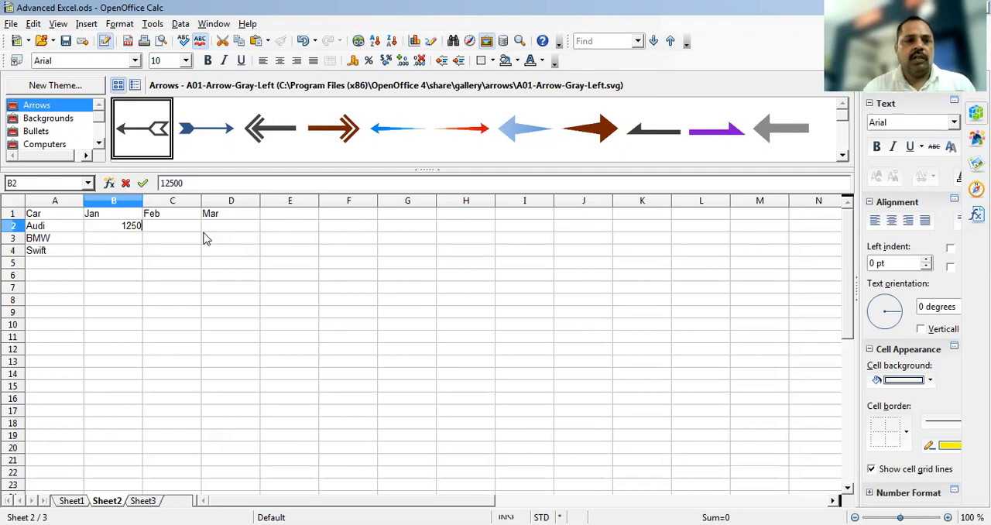
key(Tab)
text(10000)
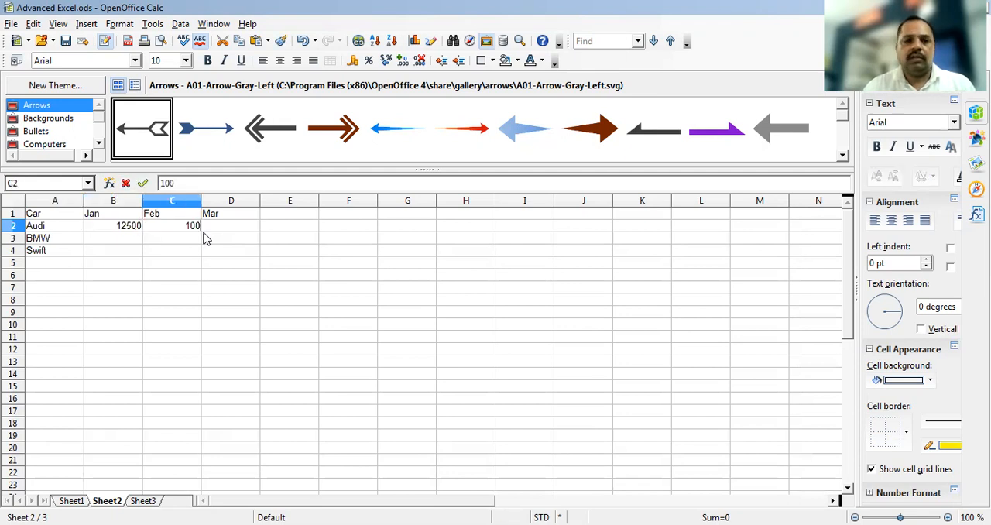
key(Tab)
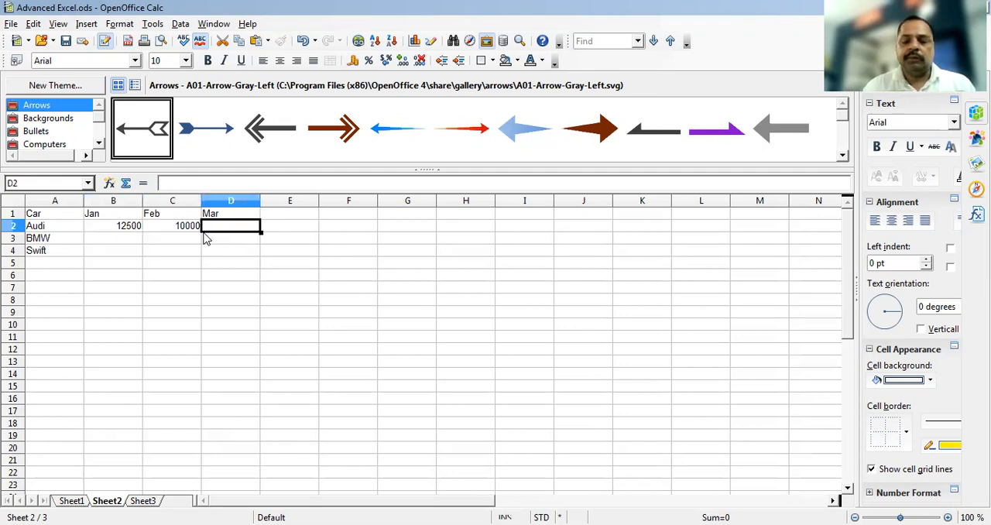
text(13000)
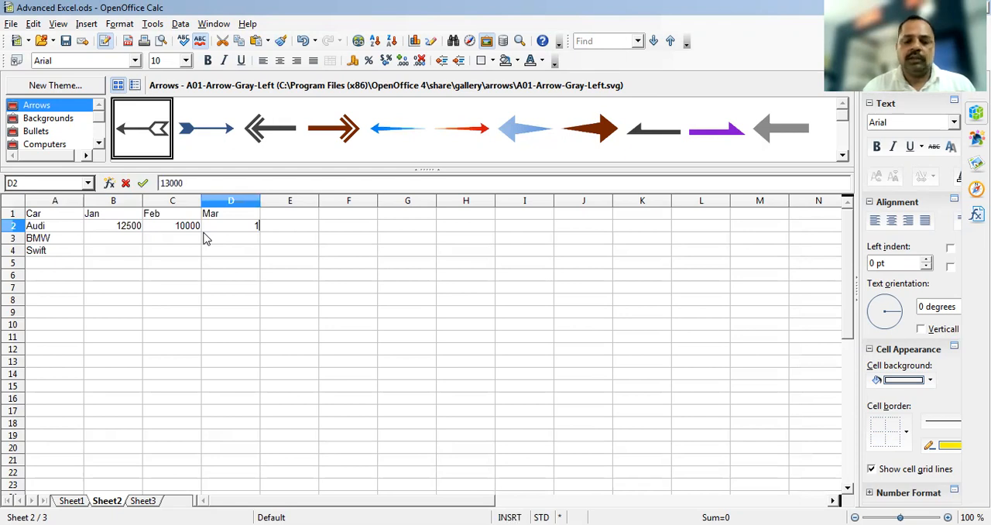
key(Return)
Fill in BMW's Jan, Feb and Mar figures in row 3 as 2500, 5800 and 9800
key(Left)
key(Left)
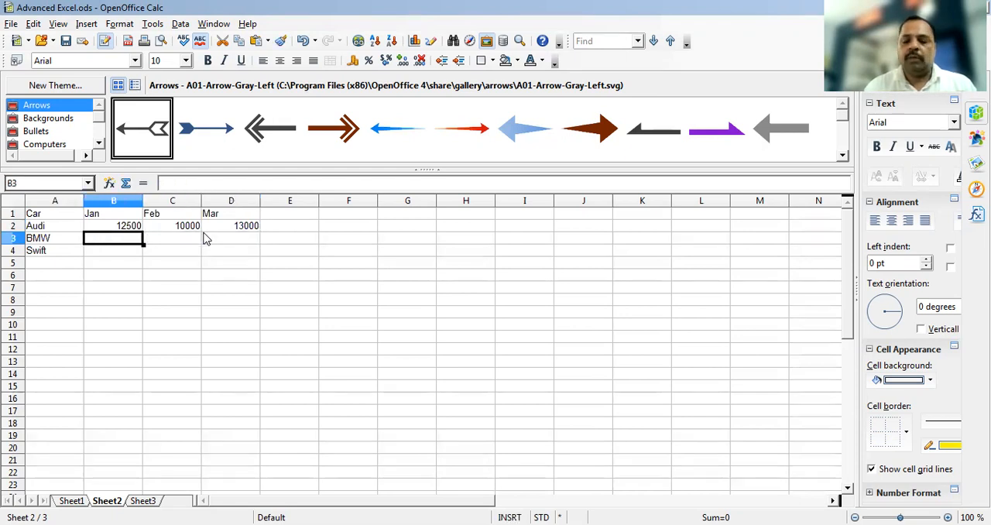
text(2500)
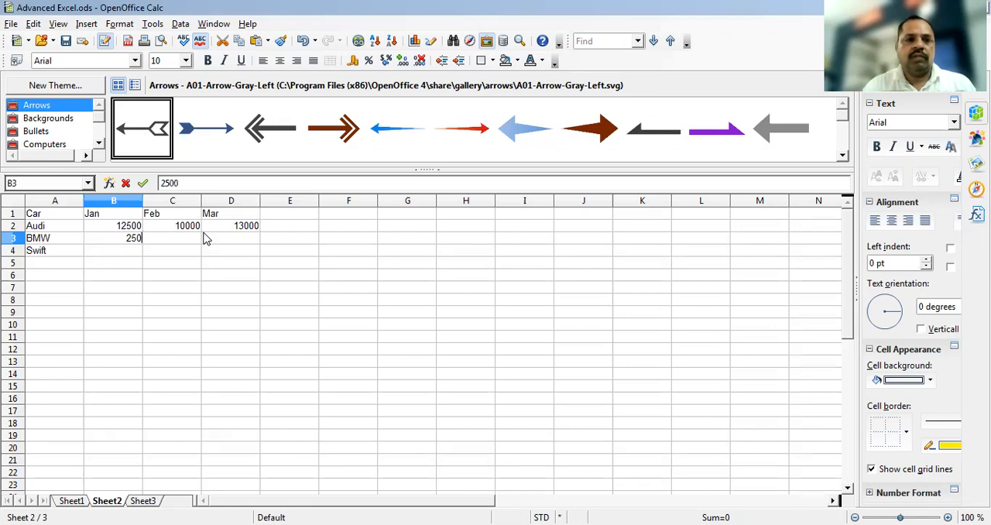
key(Tab)
text(5800)
key(Tab)
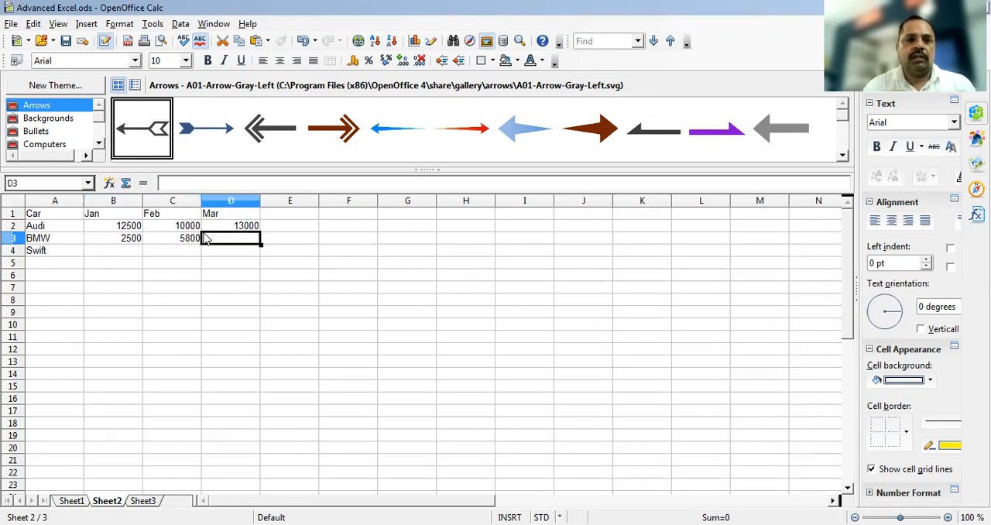
text(9800)
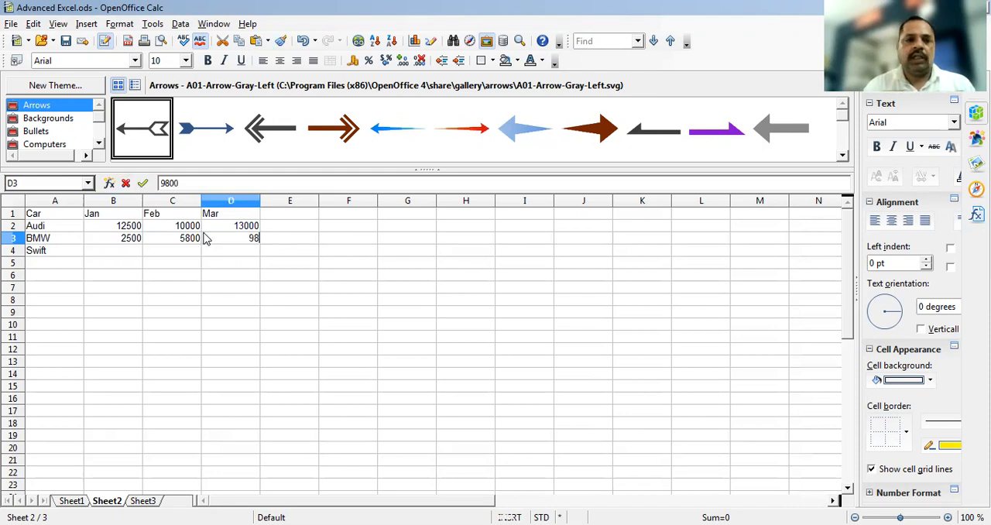
key(Return)
Fill in Swift's Jan, Feb and Mar figures in row 4 as 21000, 18000 and 16000
key(Left)
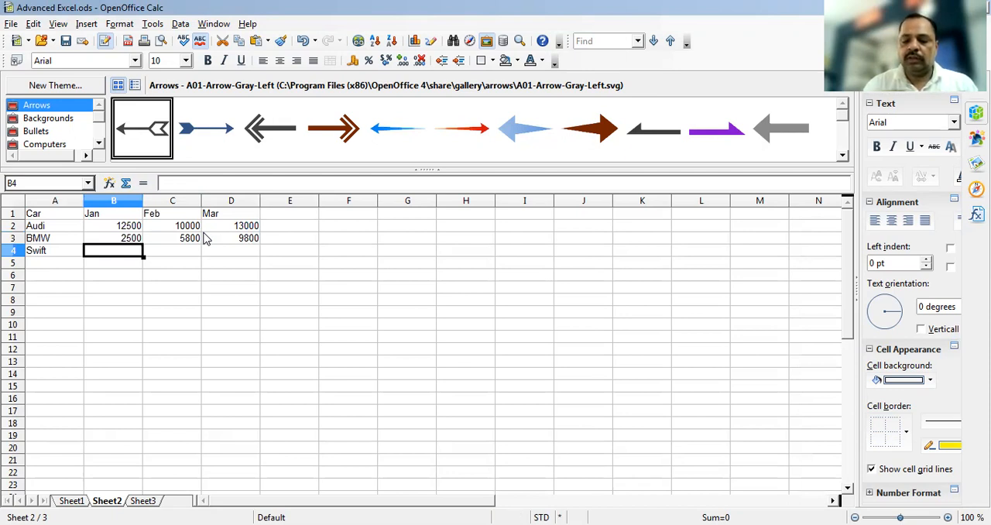
text(21000)
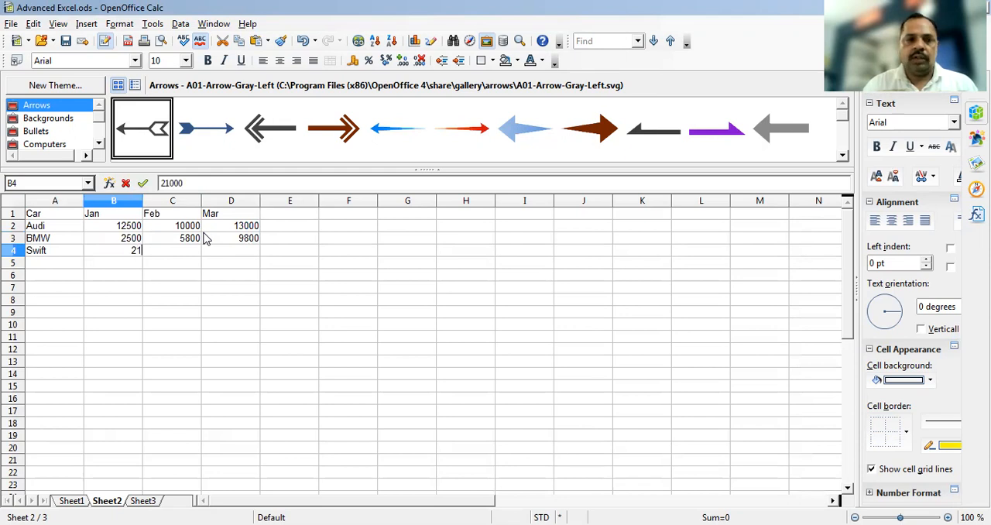
key(Tab)
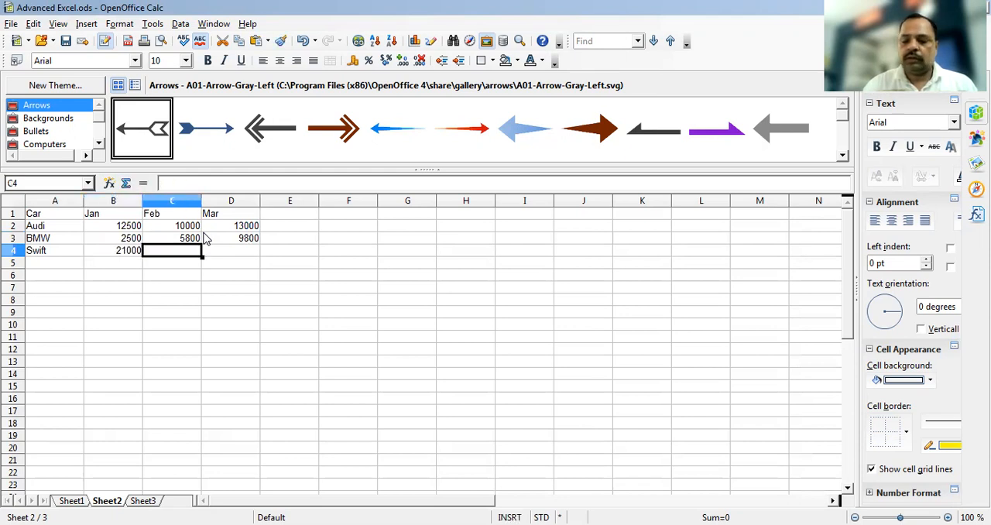
text(18000)
key(Tab)
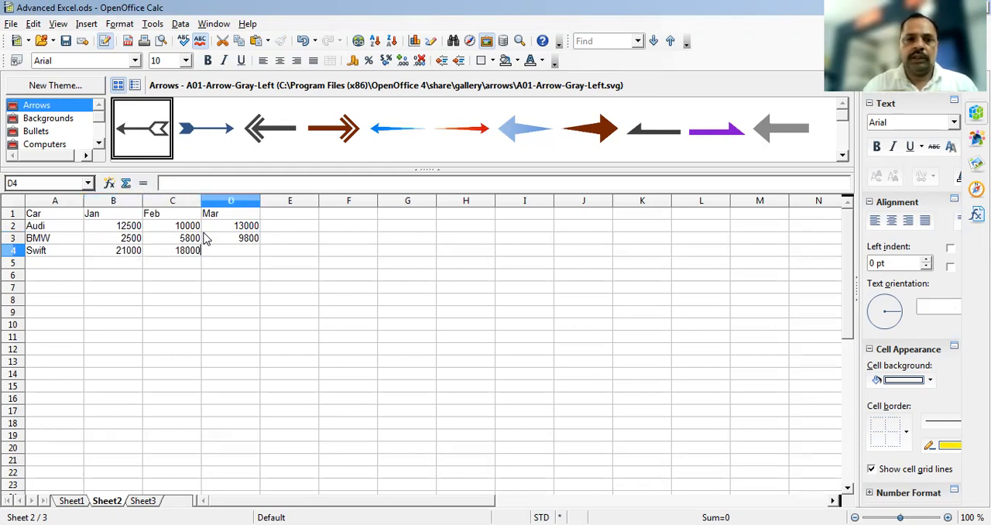
text(16000)
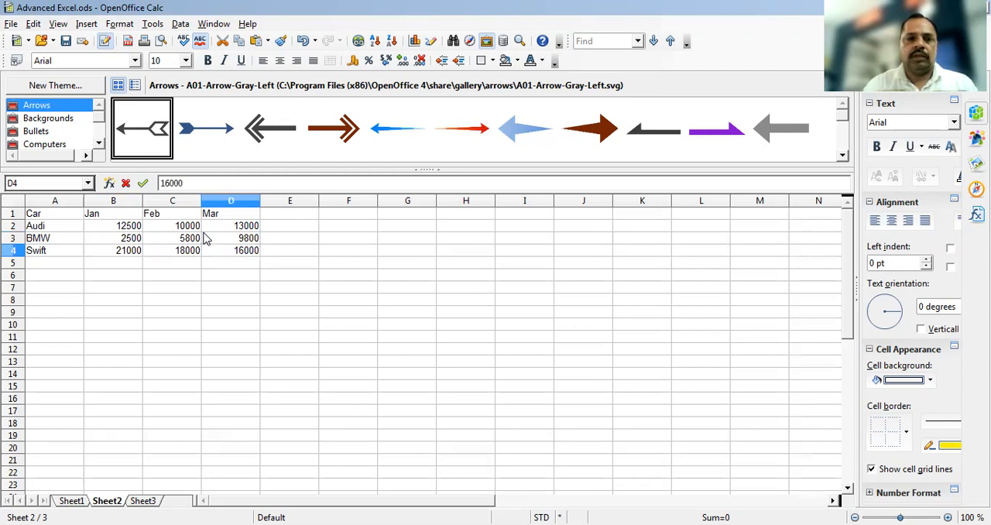
key(Tab)
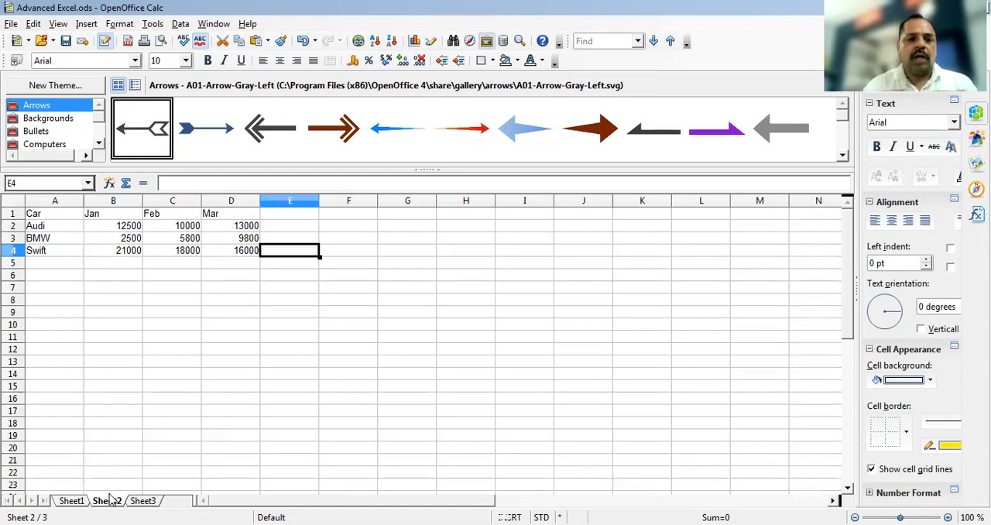
Rename Sheet2 as 2003
right_click(111, 502)
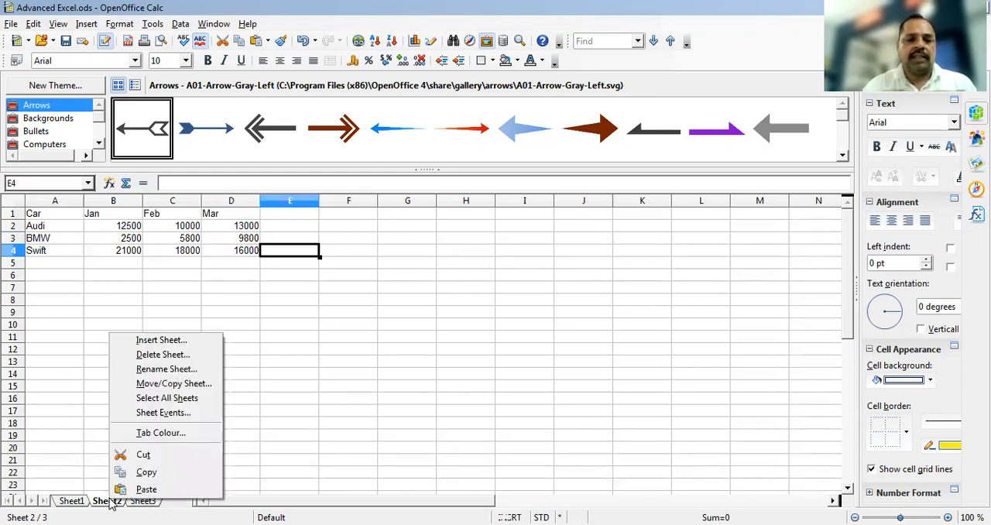
click(160, 370)
text(20)
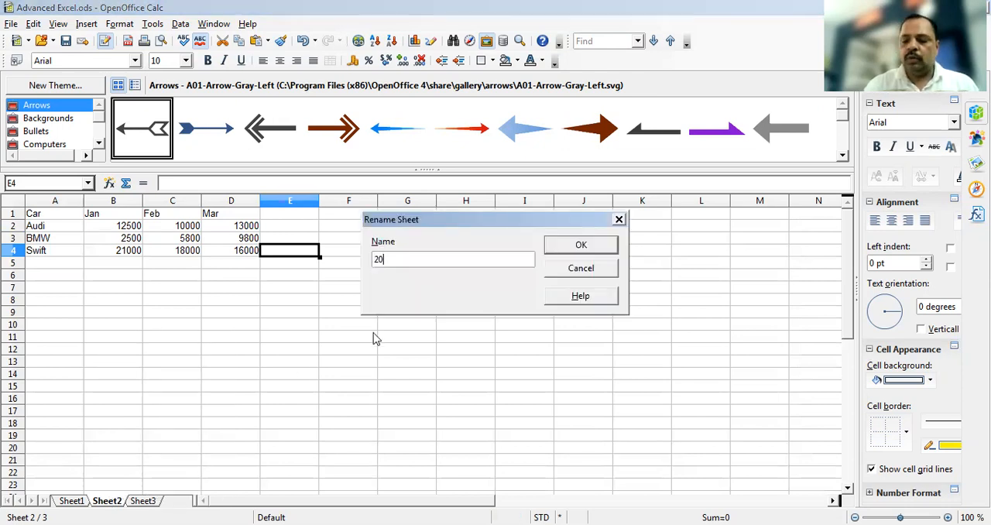
text(03)
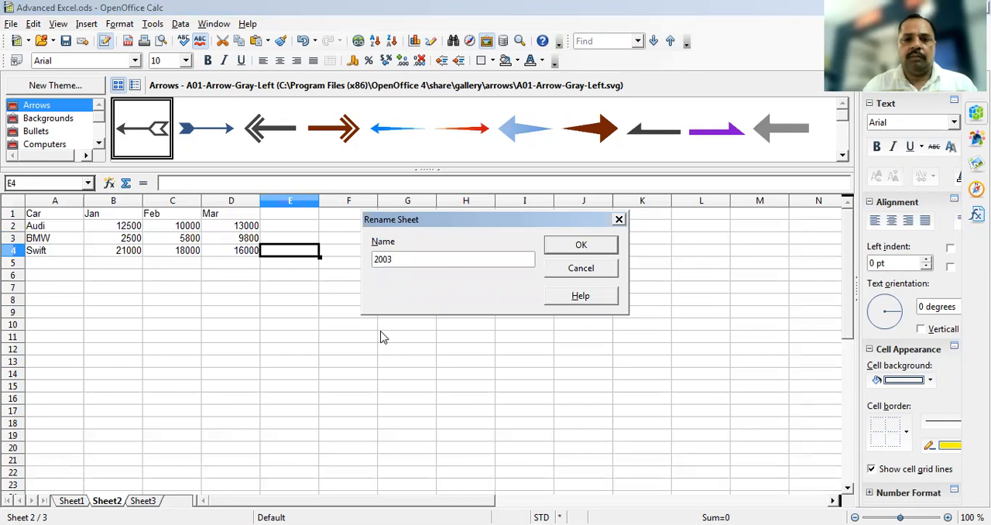
click(580, 246)
Rename Sheet3 as 2004
click(134, 501)
right_click(132, 503)
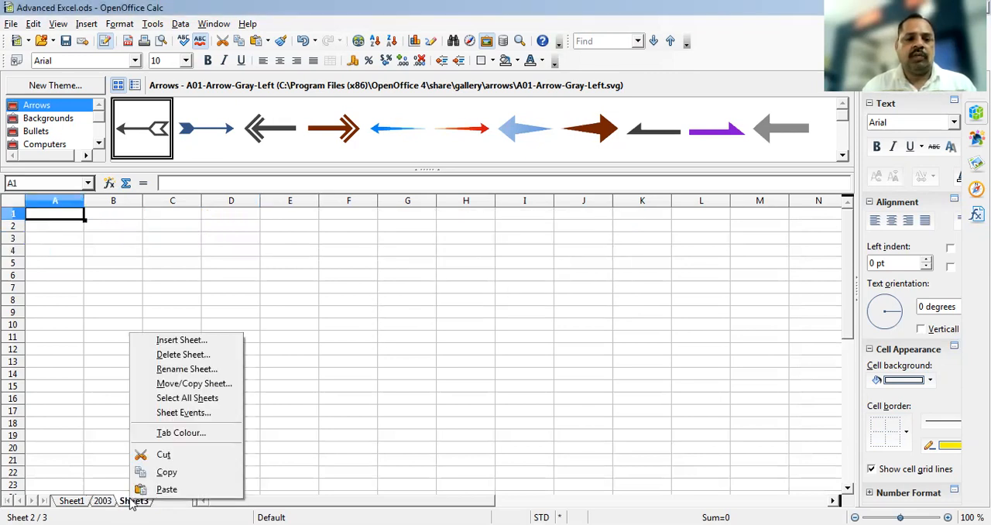
click(176, 370)
text(2004)
key(Return)
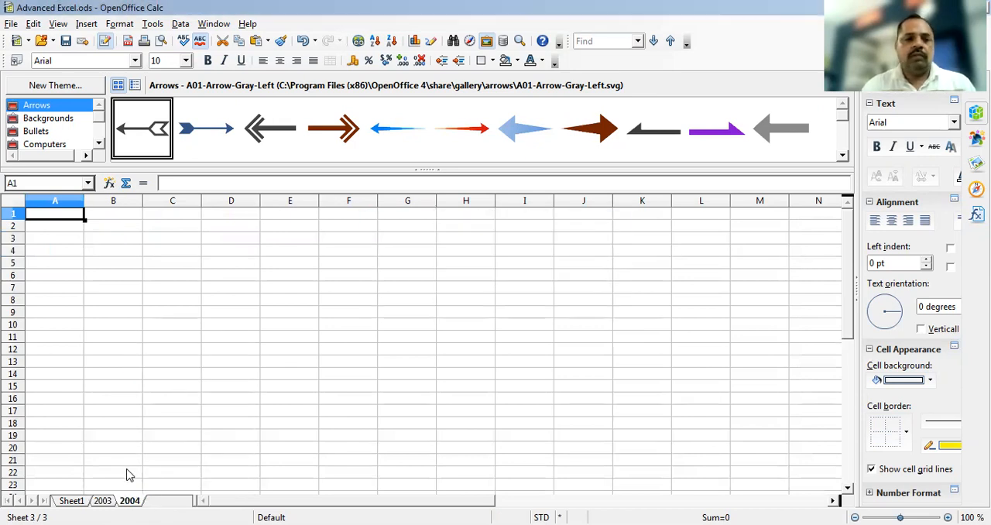
Copy the car table A1:D4 from sheet 2003 and paste it at cell A1 of sheet 2004
click(104, 501)
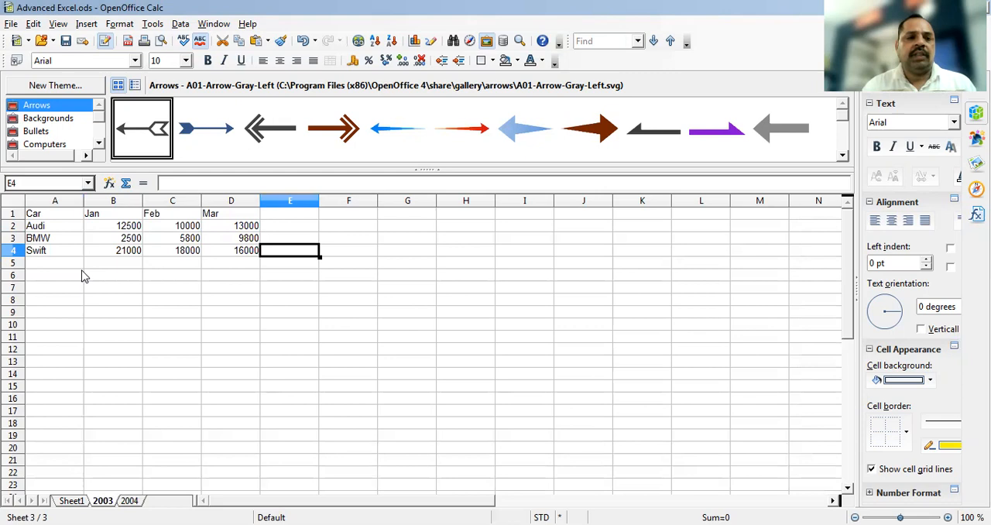
click(49, 217)
key(shift+Right)
key(shift+Right)
key(shift+Right)
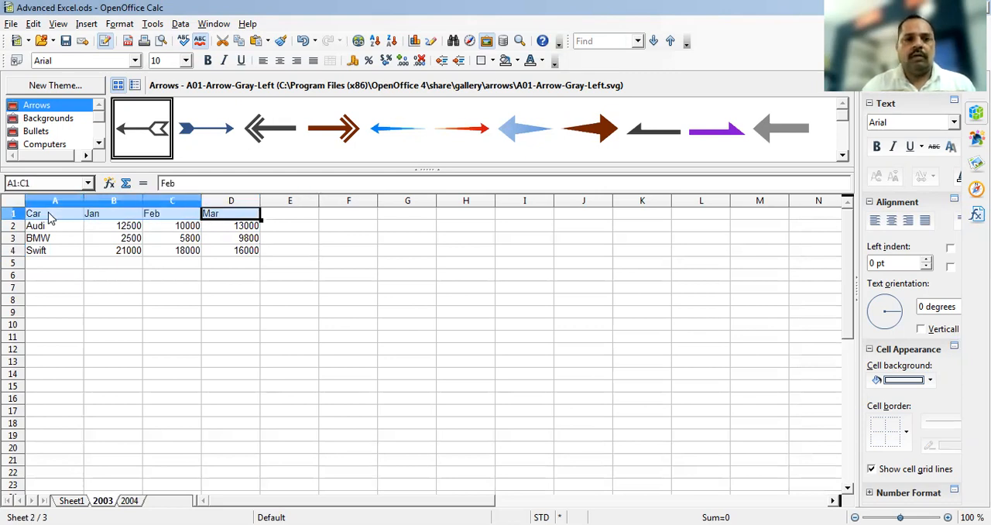
key(shift+Down)
key(shift+Down)
key(shift+Down)
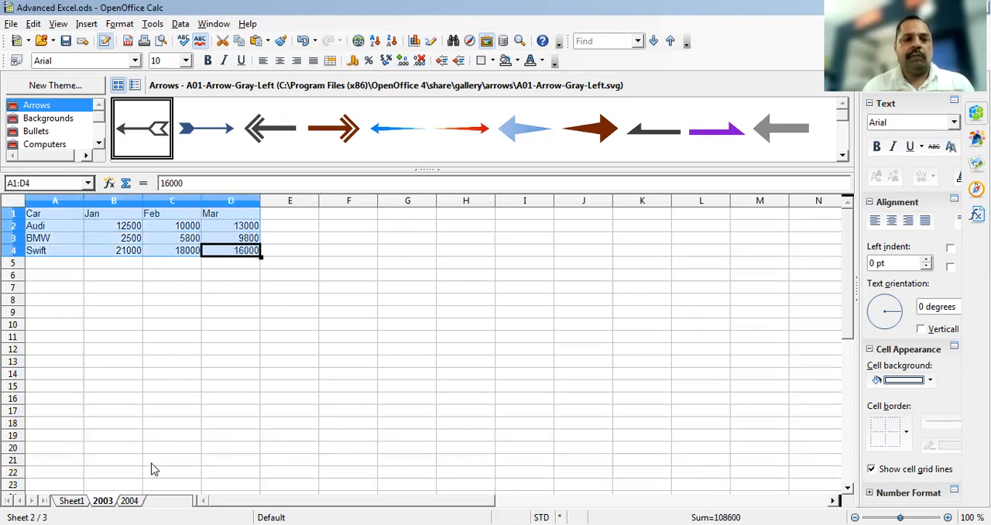
click(129, 501)
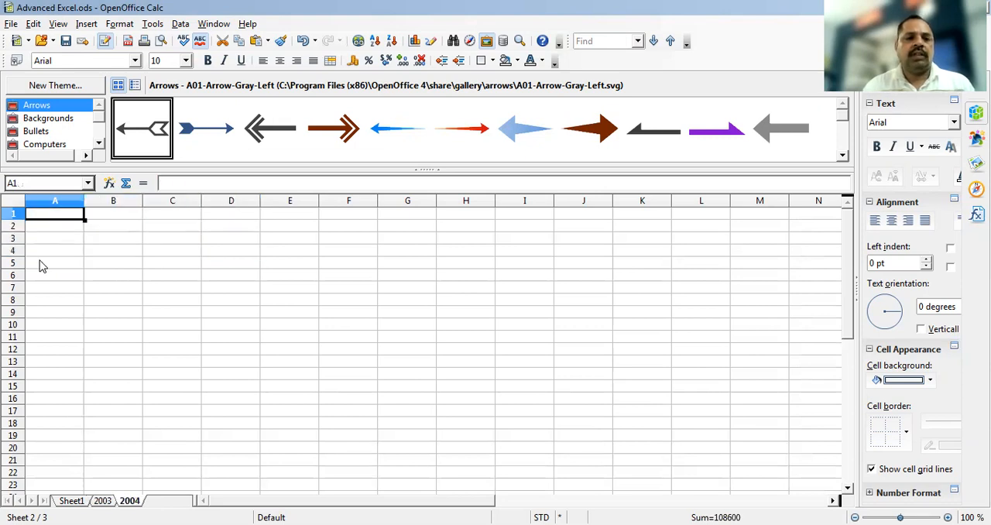
key(ctrl+v)
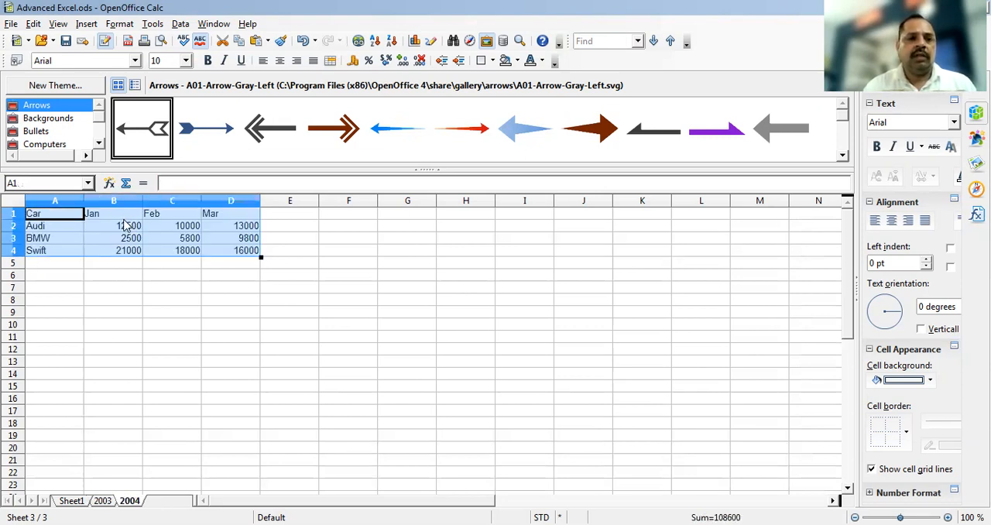
Replace the Jan figures on sheet 2004 with 1212 for Audi, 1232 for BMW and 2500 for Swift
click(128, 215)
click(129, 226)
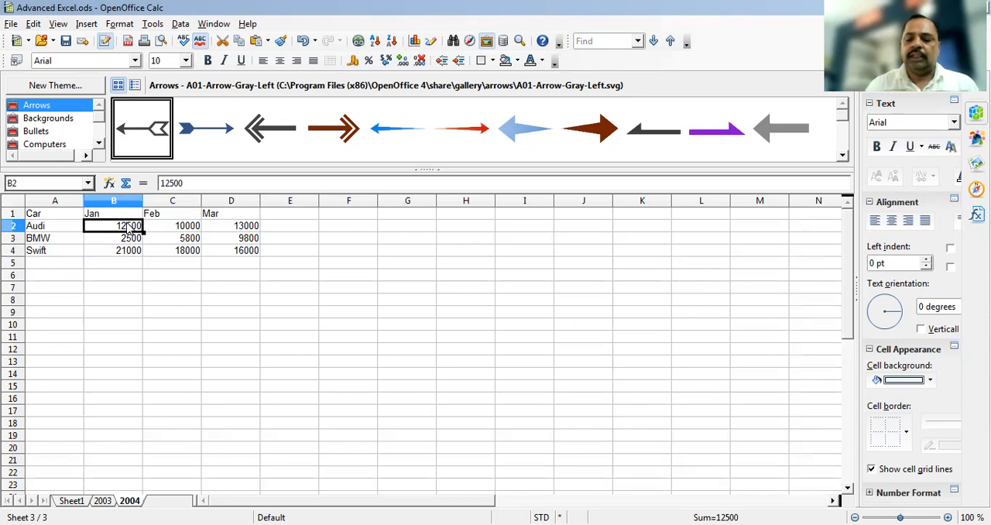
text(1212)
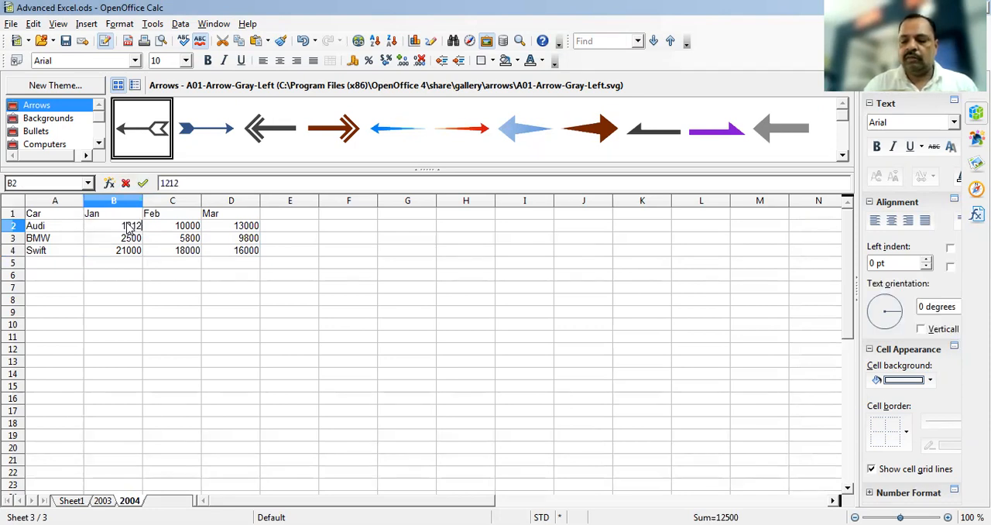
key(Return)
text(1232)
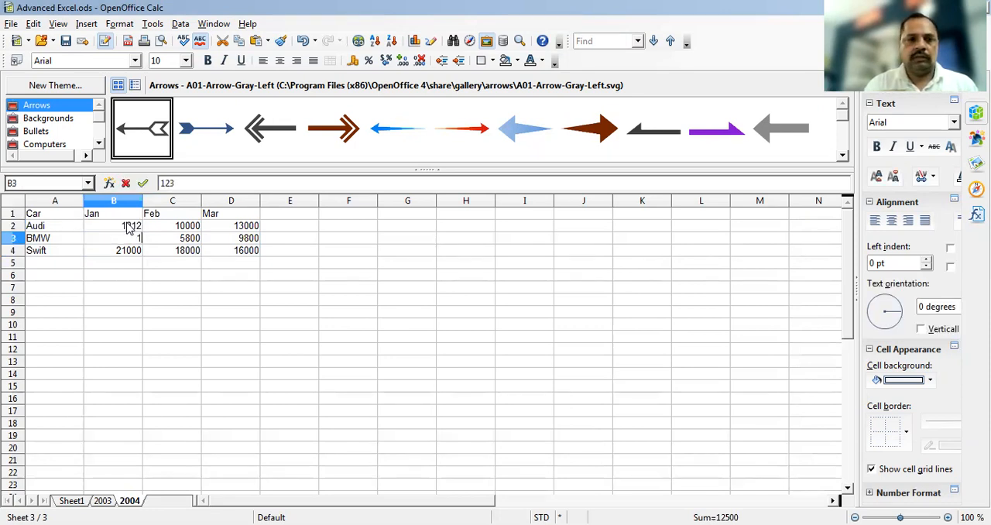
key(Return)
text(2500)
key(Return)
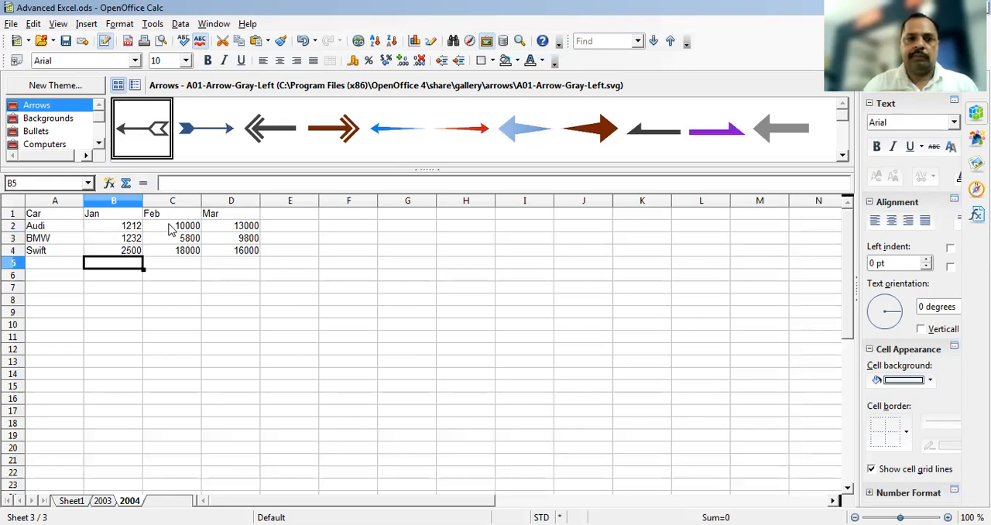
Set Audi's Feb and Mar figures on sheet 2004 to 2500 and 26
click(172, 227)
text(2500)
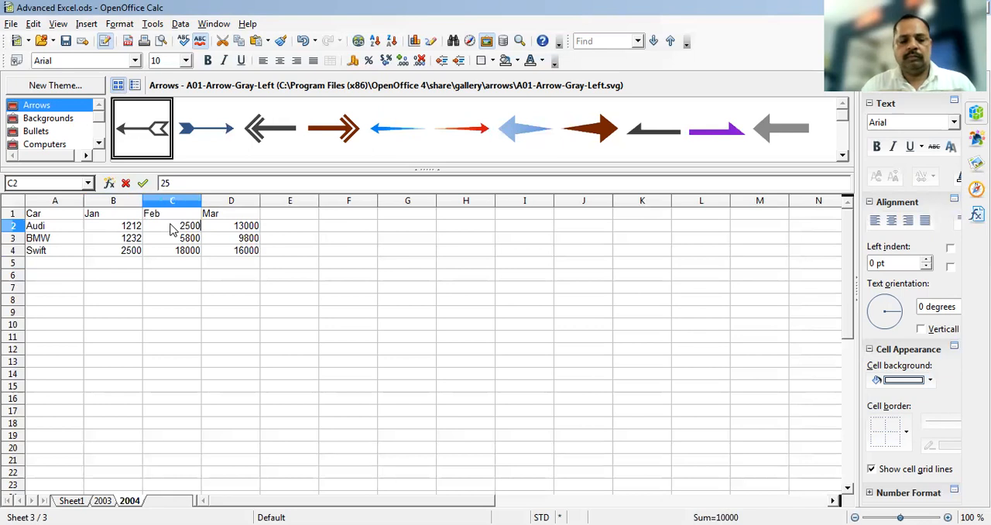
key(Tab)
text(26)
key(Tab)
key(Tab)
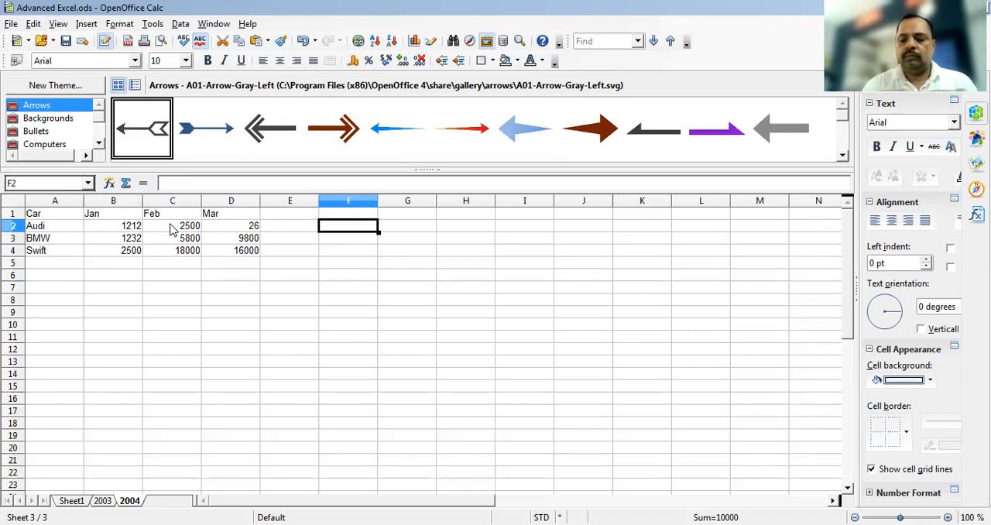
Set BMW's Feb and Mar figures on sheet 2004 to 2923 and 3600
click(182, 240)
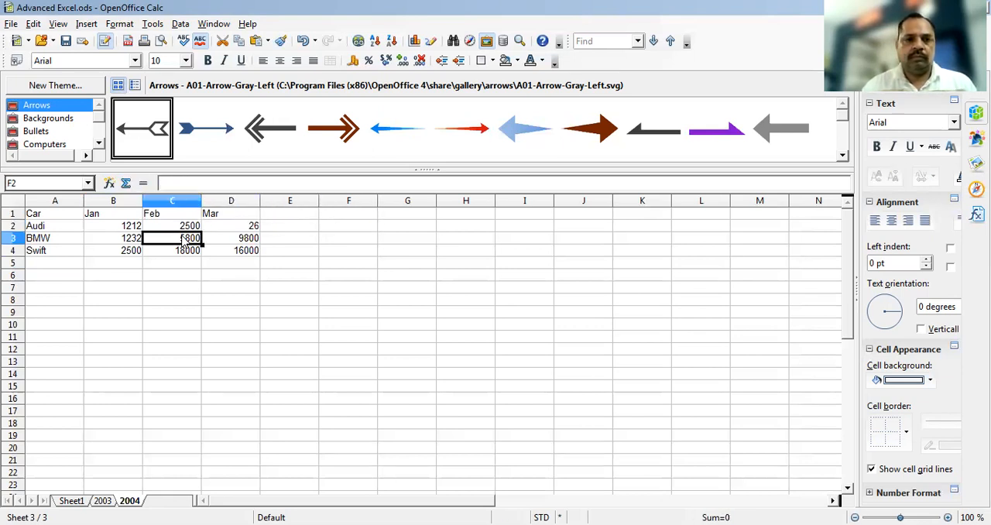
text(2923)
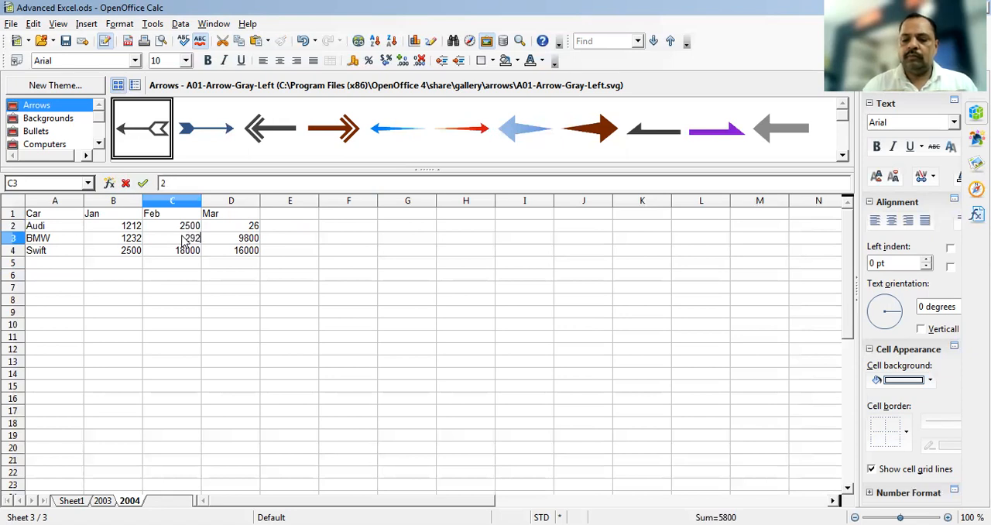
key(Tab)
text(3600)
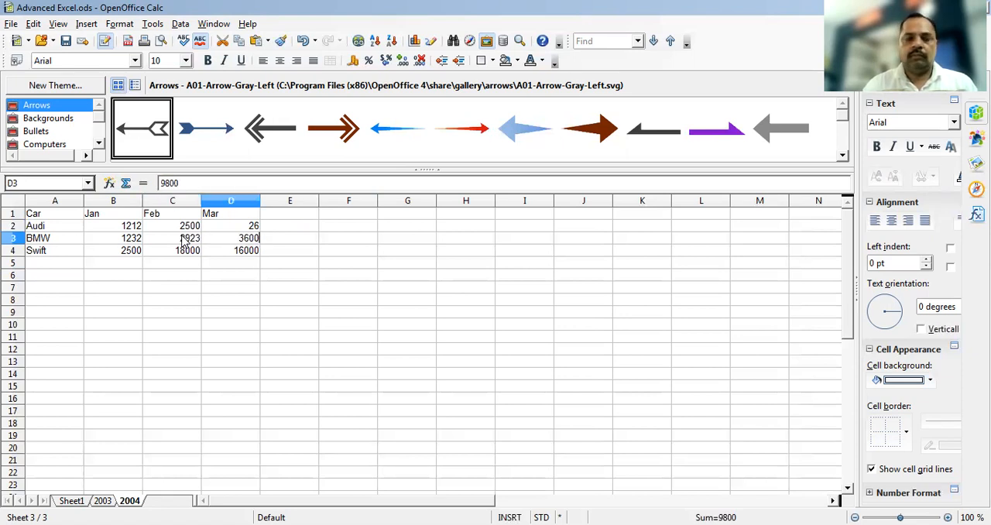
key(Return)
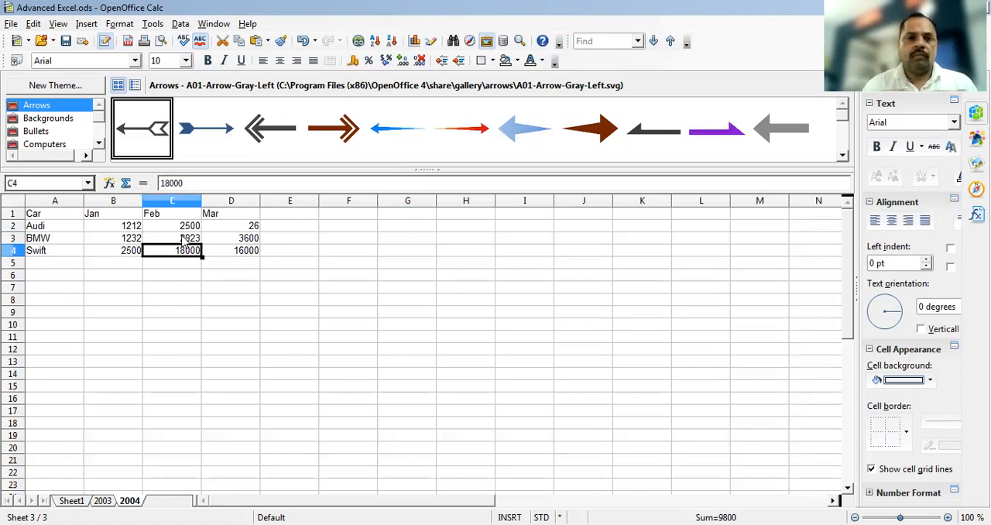
Set Swift's Feb and Mar figures on sheet 2004 to 1025 and 1068
text(1025)
key(Tab)
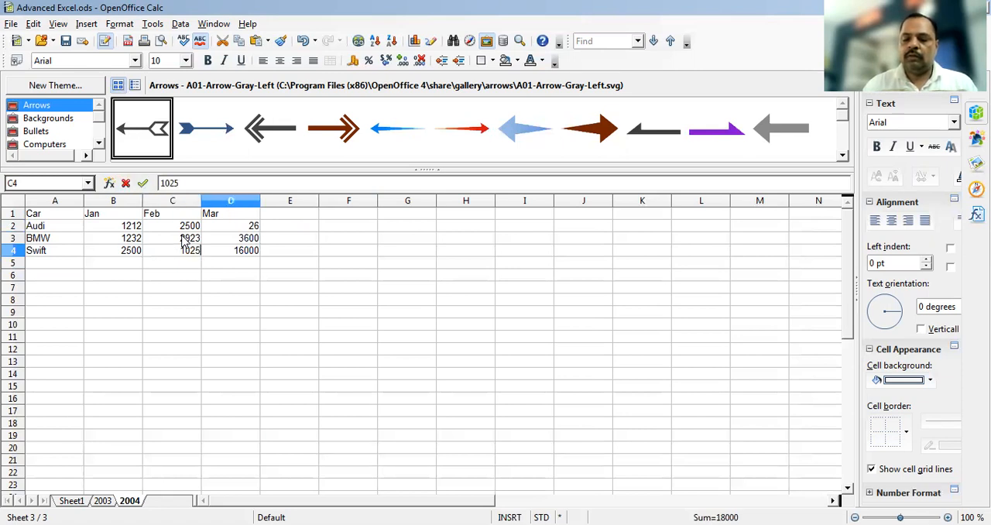
text(1068)
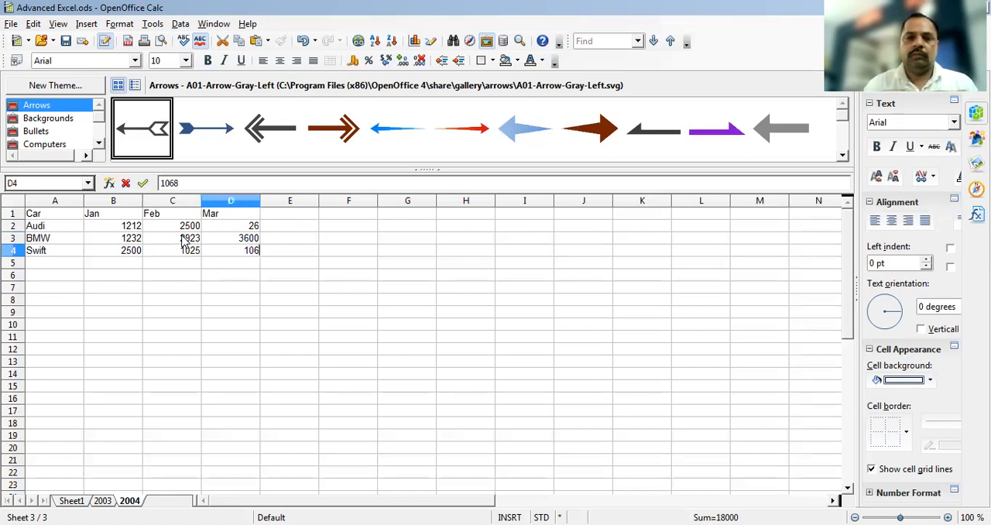
key(Tab)
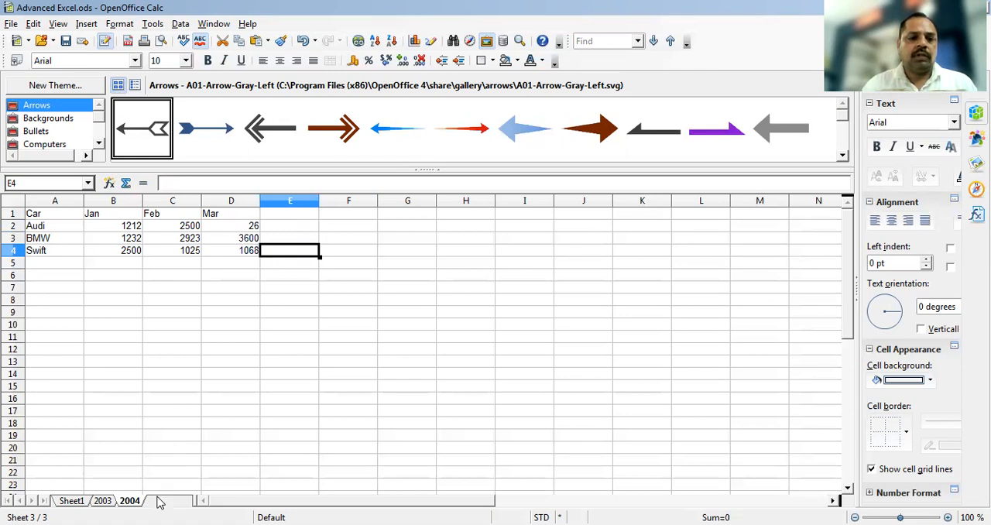
Insert one new sheet after the current sheet 2004
right_click(153, 502)
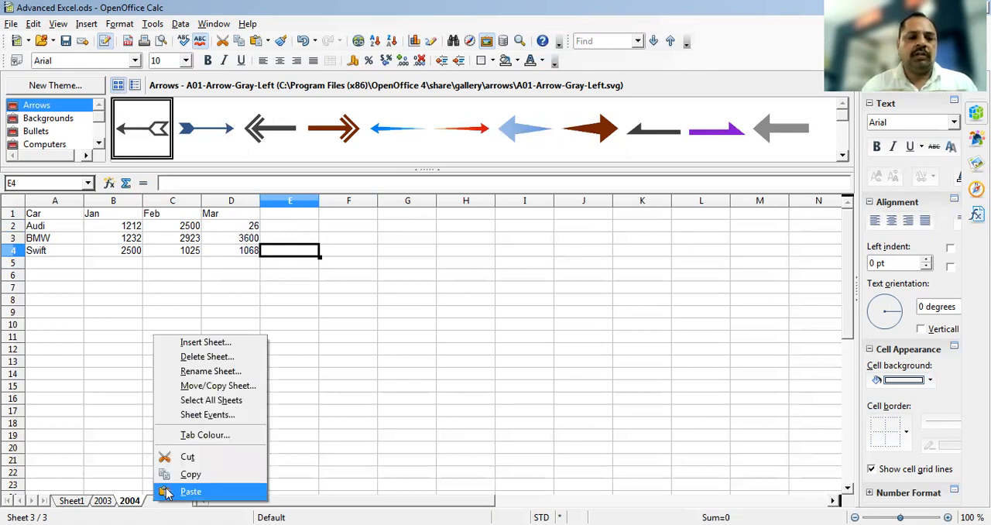
click(200, 346)
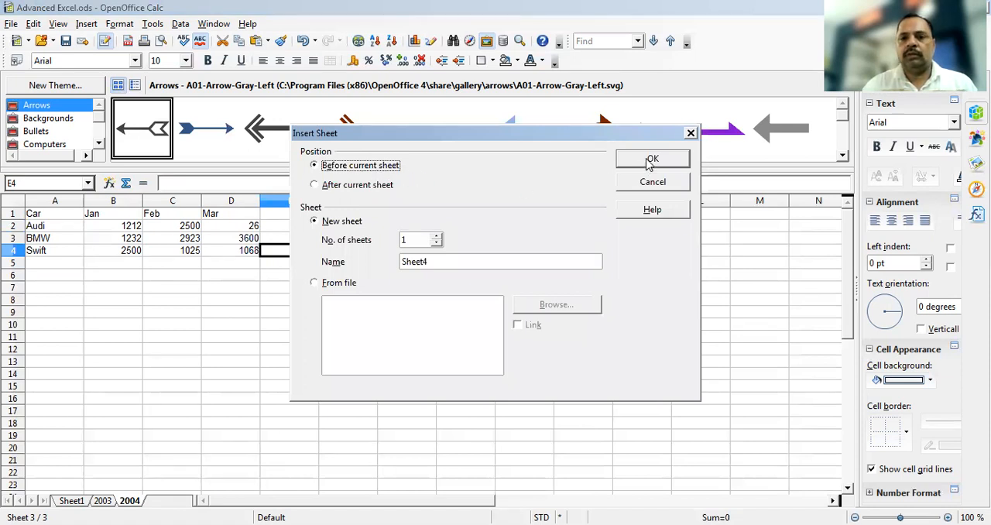
click(391, 187)
click(652, 160)
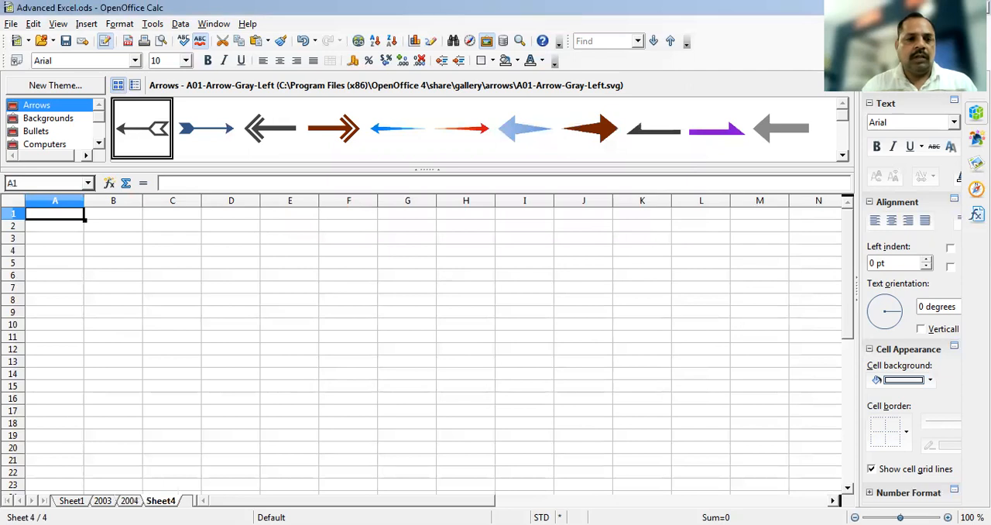
Rename Sheet4 as 2005
right_click(161, 502)
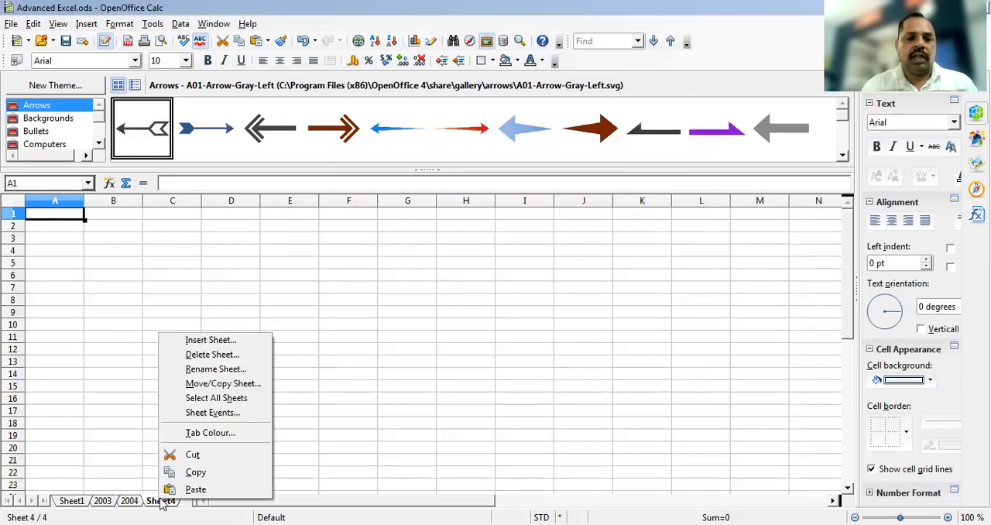
click(216, 370)
text(2005)
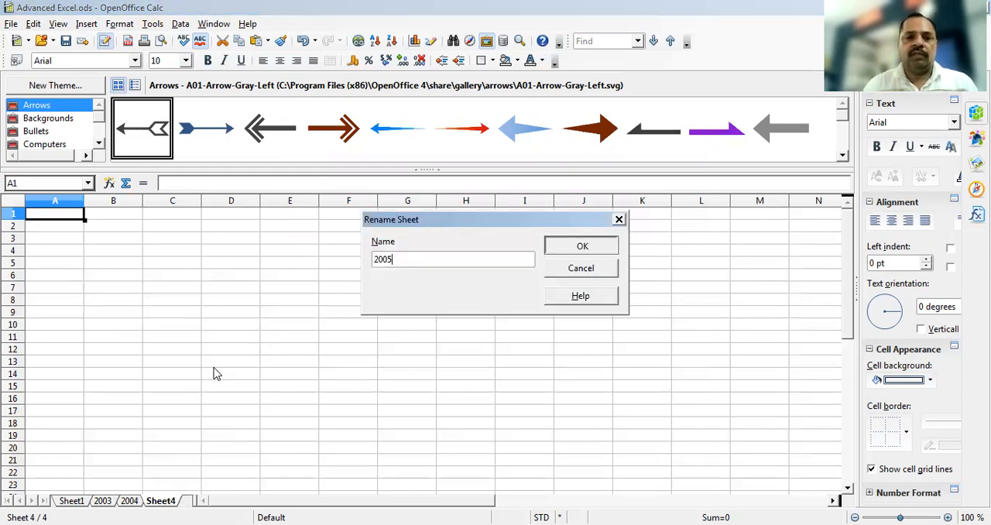
key(Return)
Copy the car table A1:D4 from sheet 2003 and paste it at cell A1 of sheet 2005
click(104, 501)
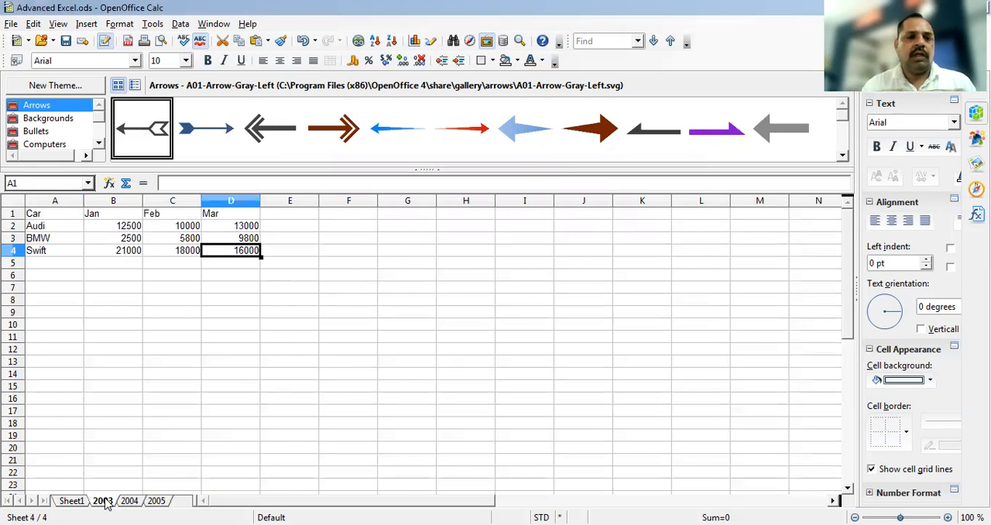
shift+click(42, 218)
key(ctrl+c)
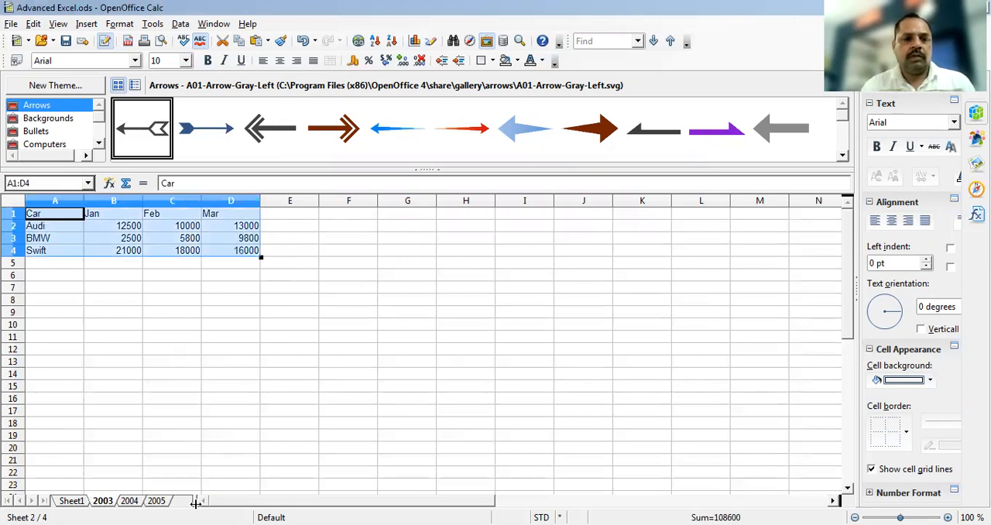
click(156, 501)
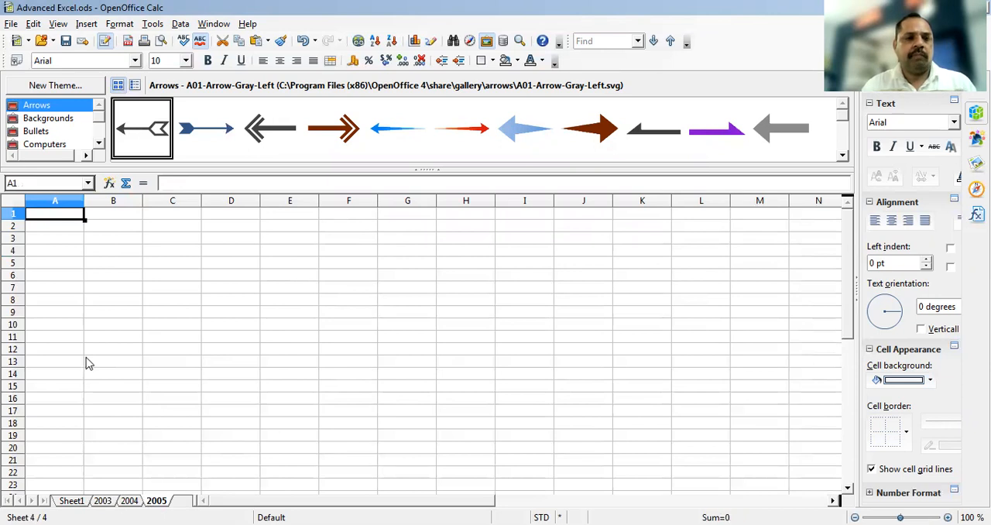
key(ctrl+v)
Replace the Jan figures on sheet 2005 with 1200 for Audi, 1200 for BMW and 1500 for Swift
click(122, 230)
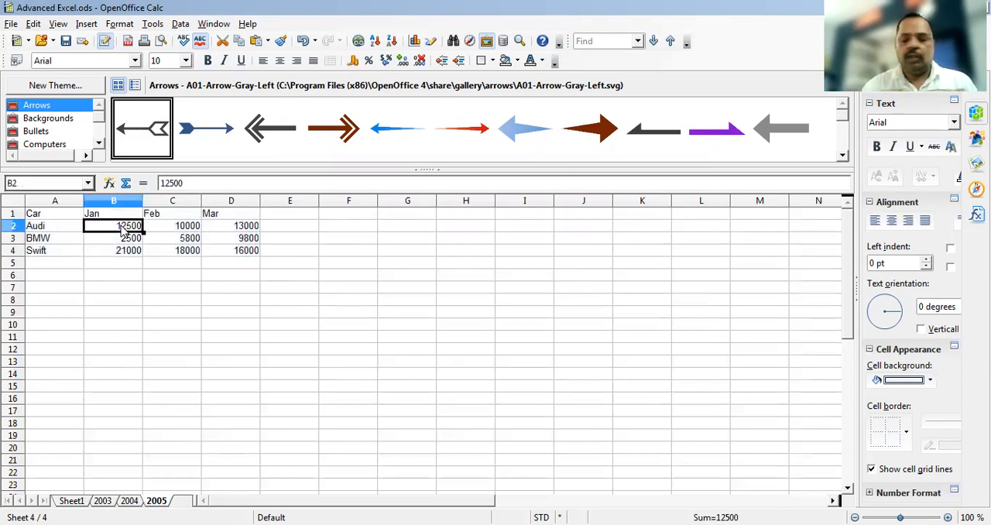
text(12000)
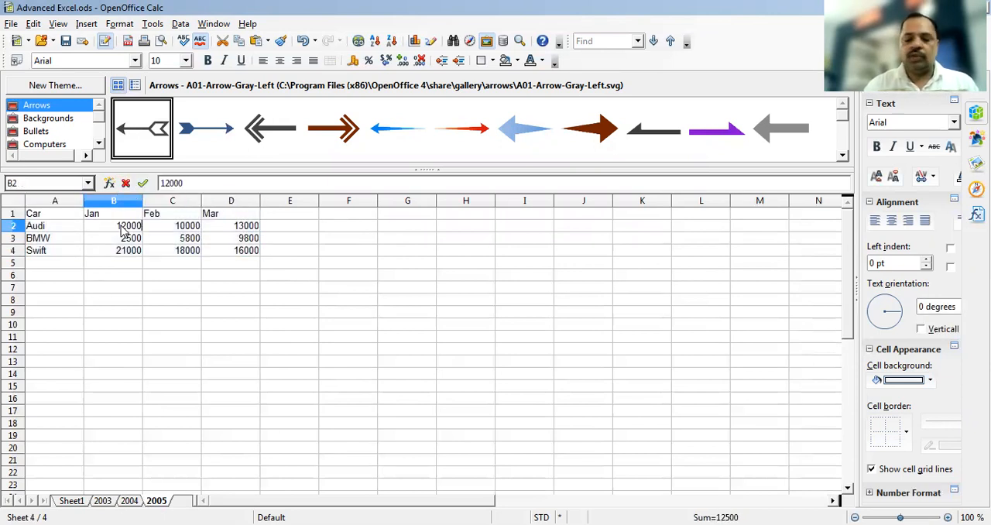
key(Return)
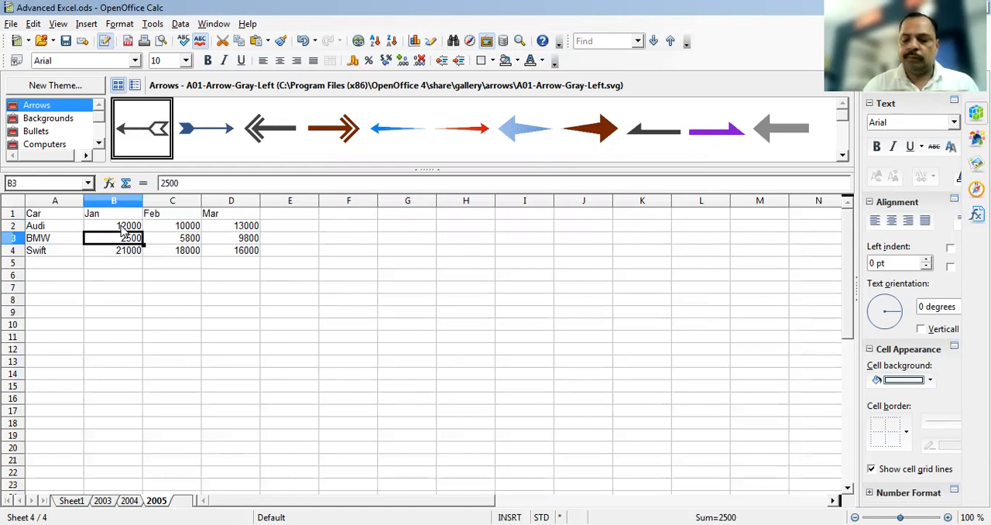
text(1200)
key(Return)
text(1500)
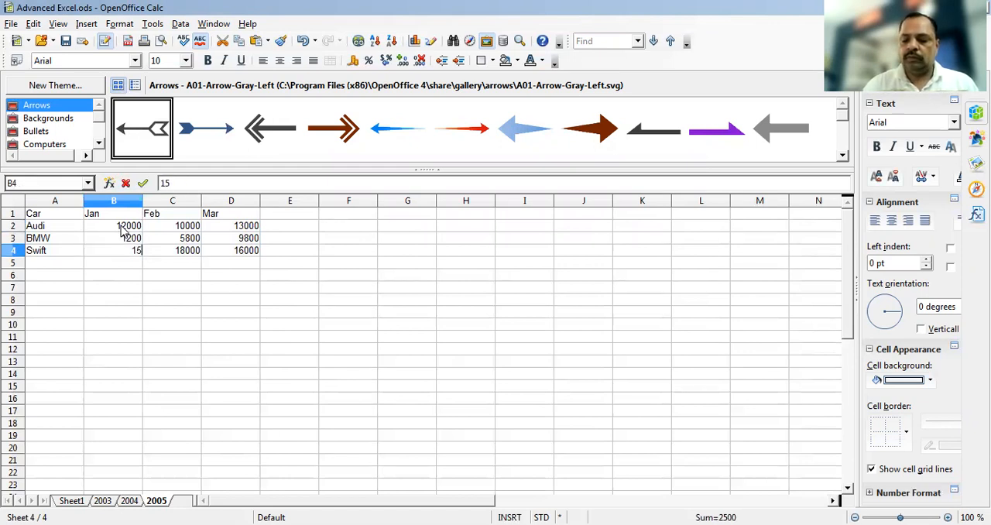
text(1200)
key(Tab)
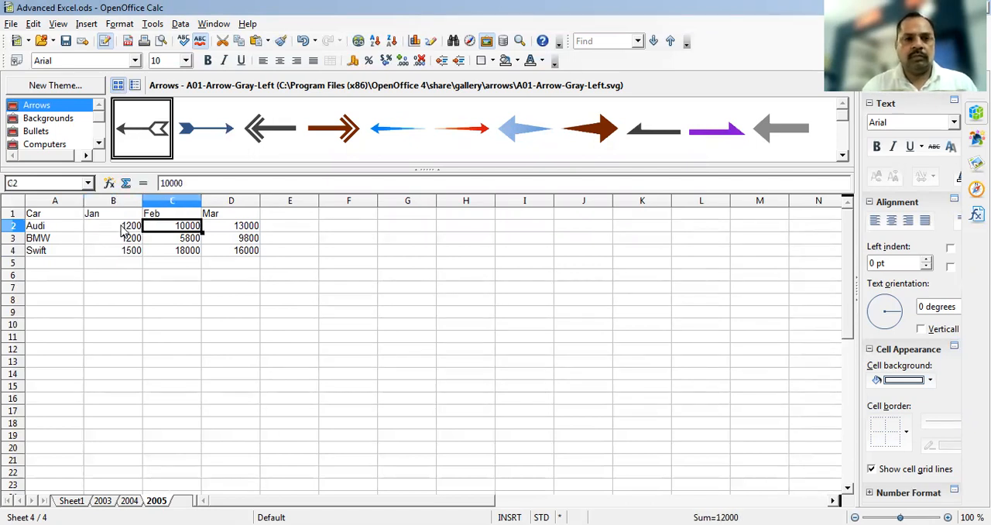
Set Audi's Feb and Mar figures on sheet 2005 to 1500 and 1800
text(1500)
key(Tab)
text(1800)
key(Return)
Set BMW's Feb and Mar figures on sheet 2005 to 1400 and 1500
key(Left)
text(1400)
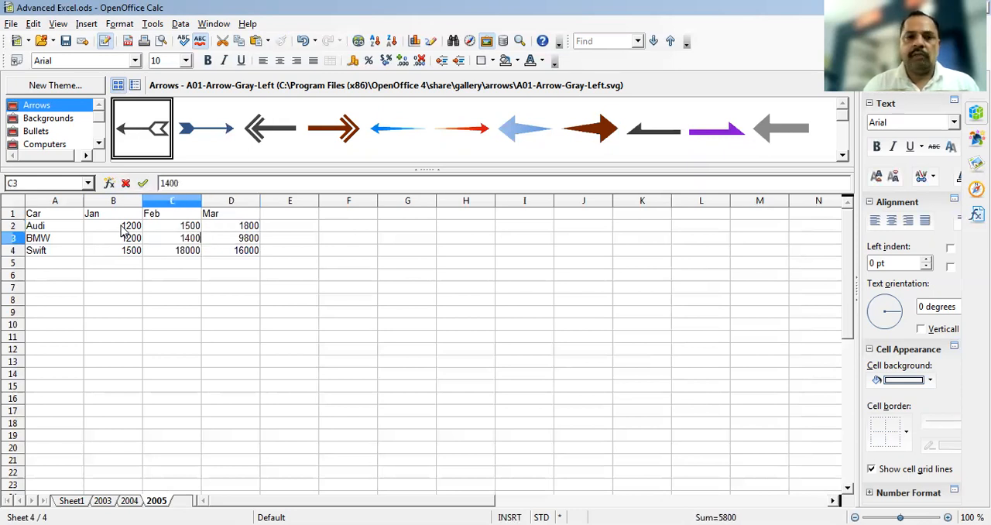
key(Tab)
text(1500)
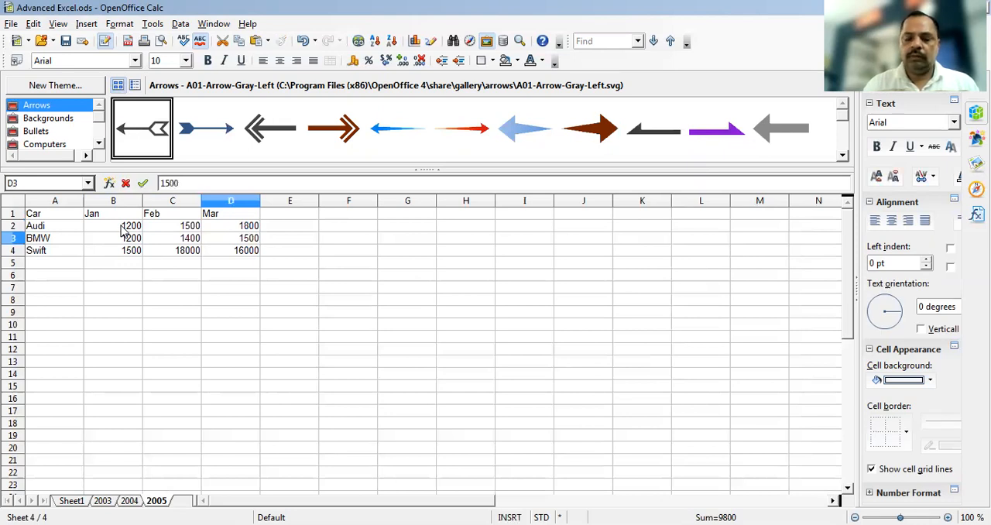
key(Return)
Set Swift's Feb and Mar figures on sheet 2005 to 1600 and 1800
text(1600)
key(Tab)
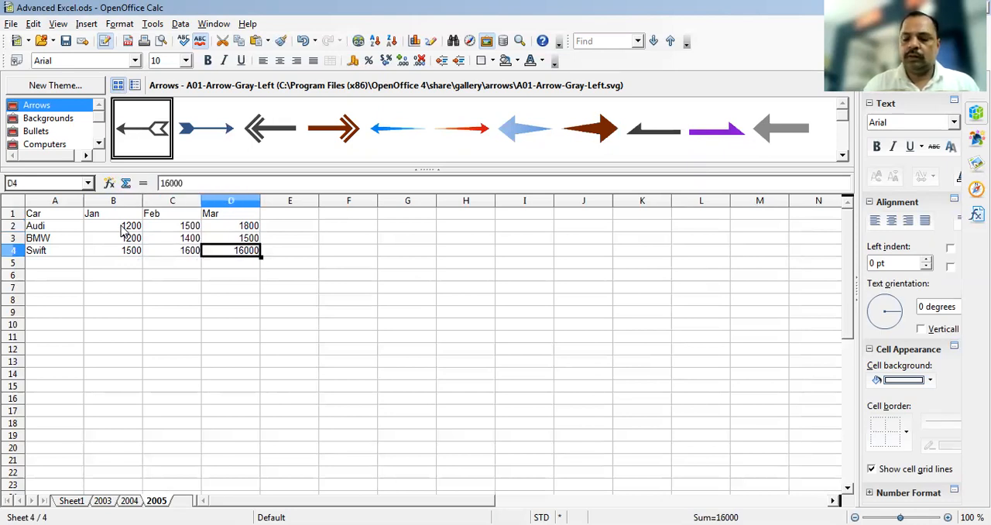
text(1800)
key(Return)
key(Up)
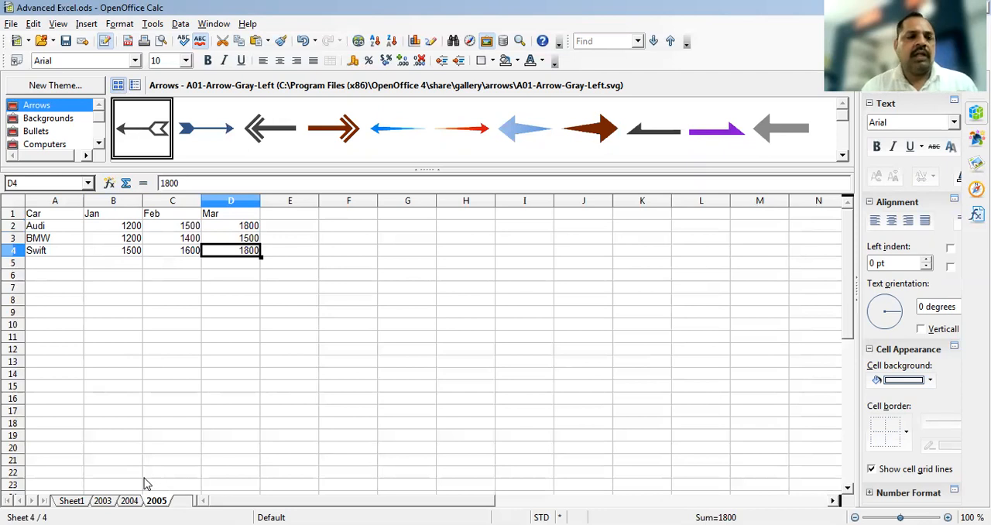
Review the car tables on sheets 2003, 2004 and 2005, including the figures in B2:D4 of sheet 2003
click(103, 500)
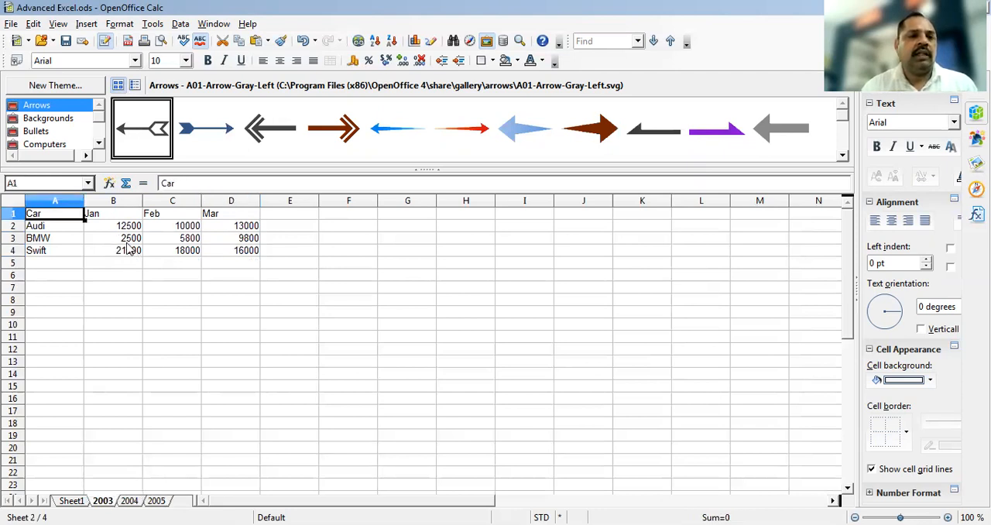
click(120, 230)
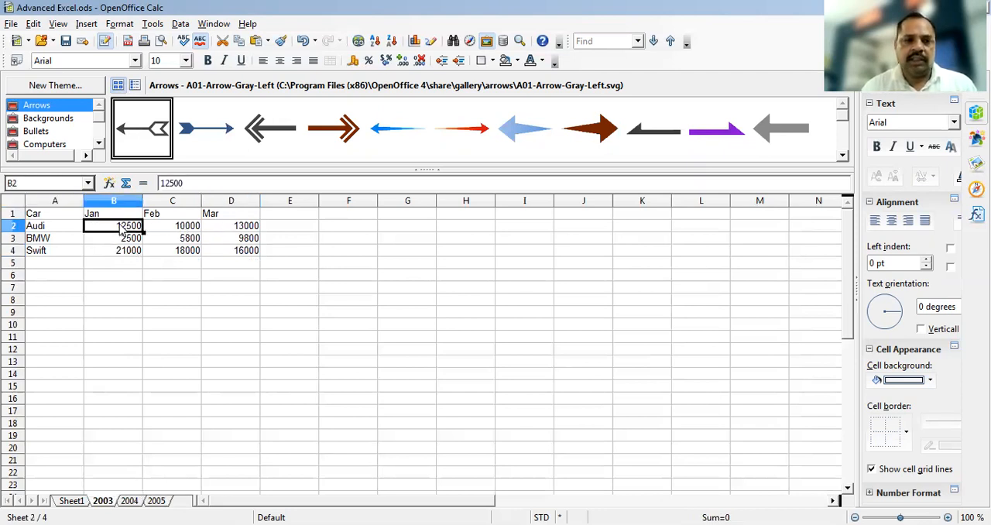
shift+click(241, 256)
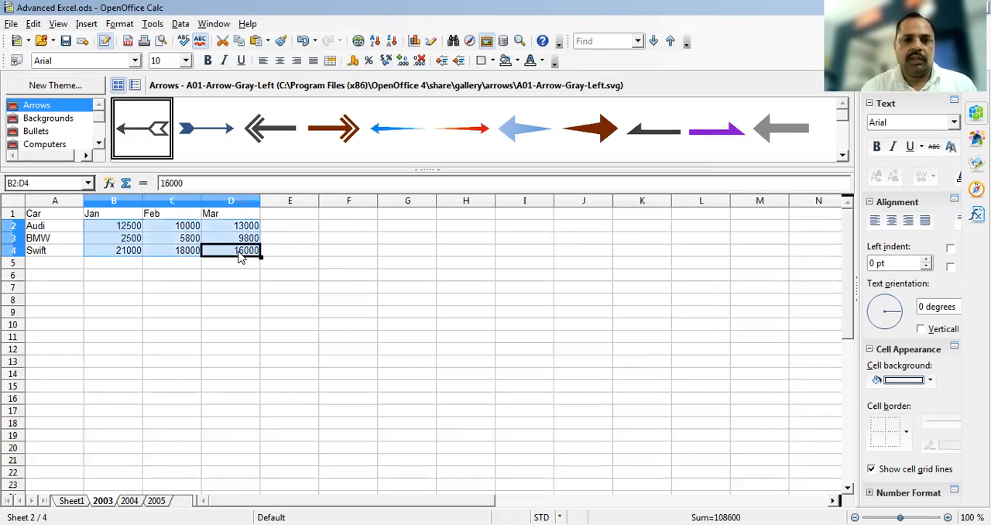
click(130, 502)
click(156, 502)
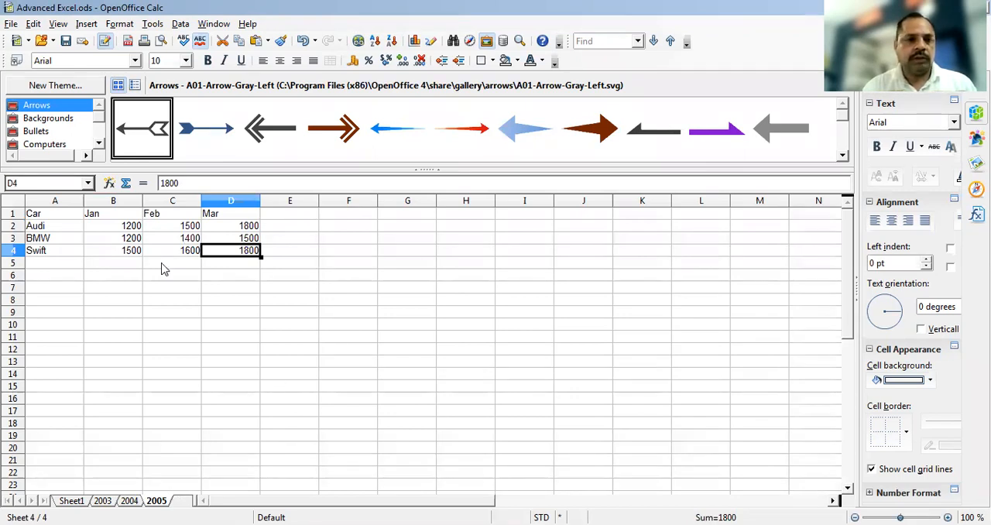
click(61, 256)
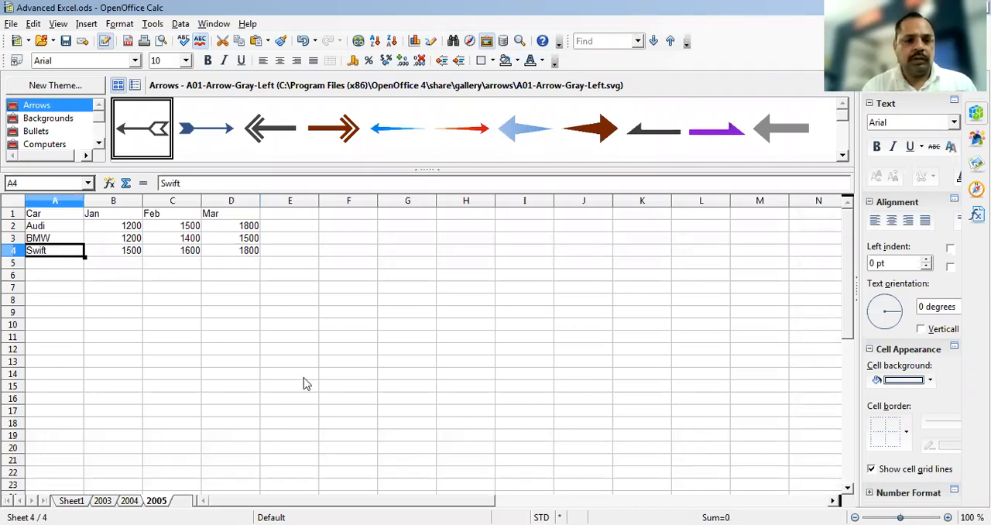
Start a consolidation with results going to E9 of sheet 2005, and add A1:D4 of sheet 2003 as a source range
click(305, 313)
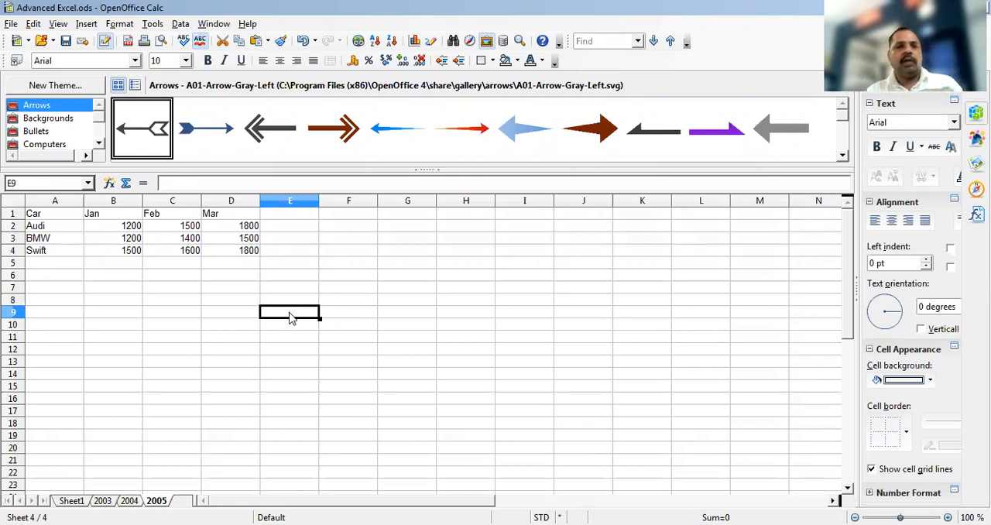
click(175, 28)
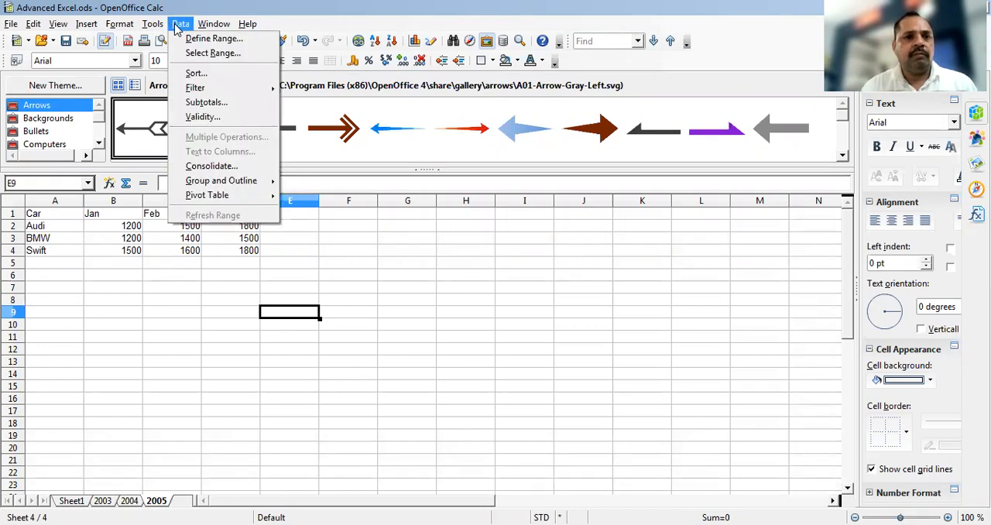
click(204, 168)
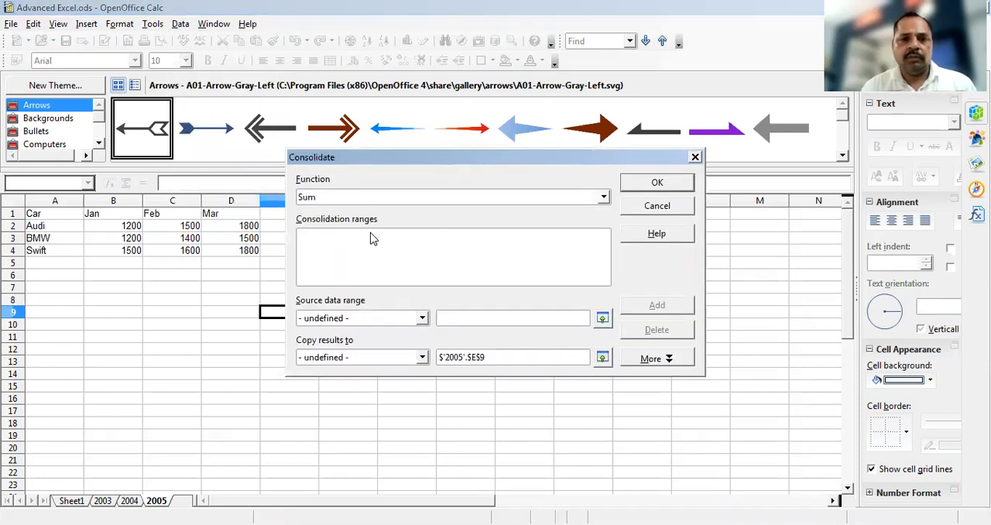
click(459, 317)
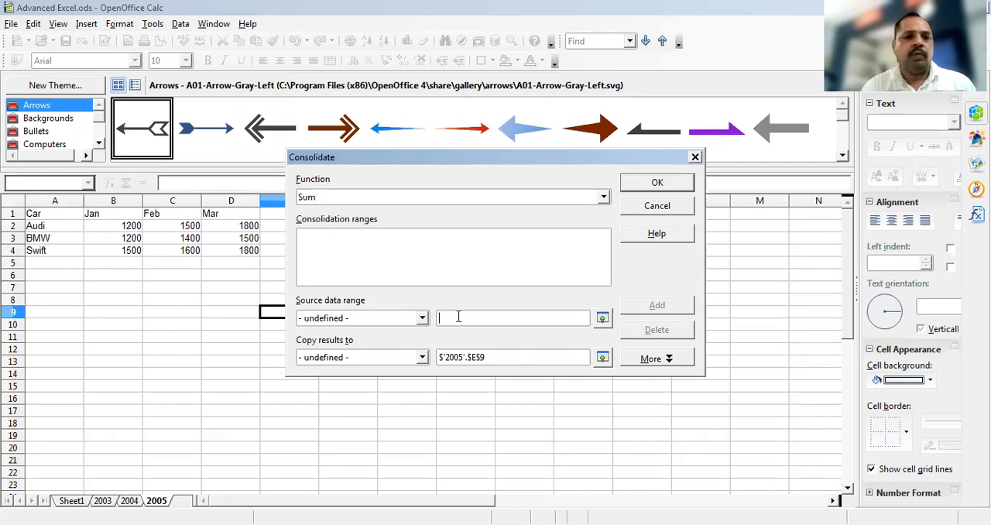
click(602, 320)
click(102, 501)
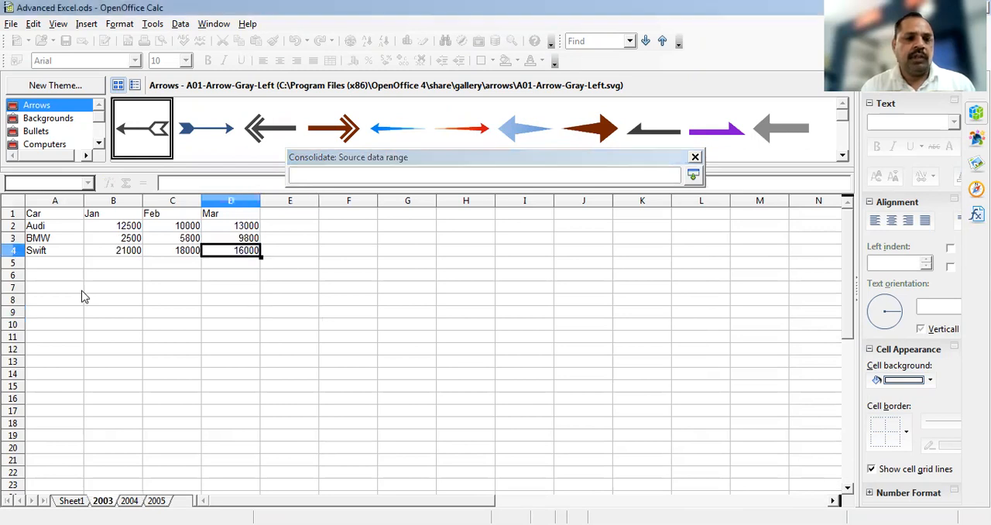
click(43, 217)
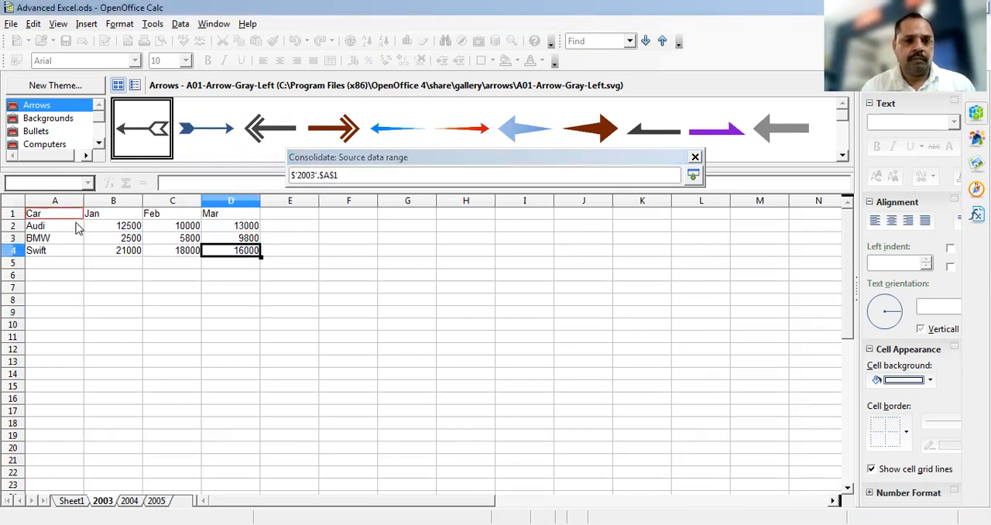
shift+click(230, 254)
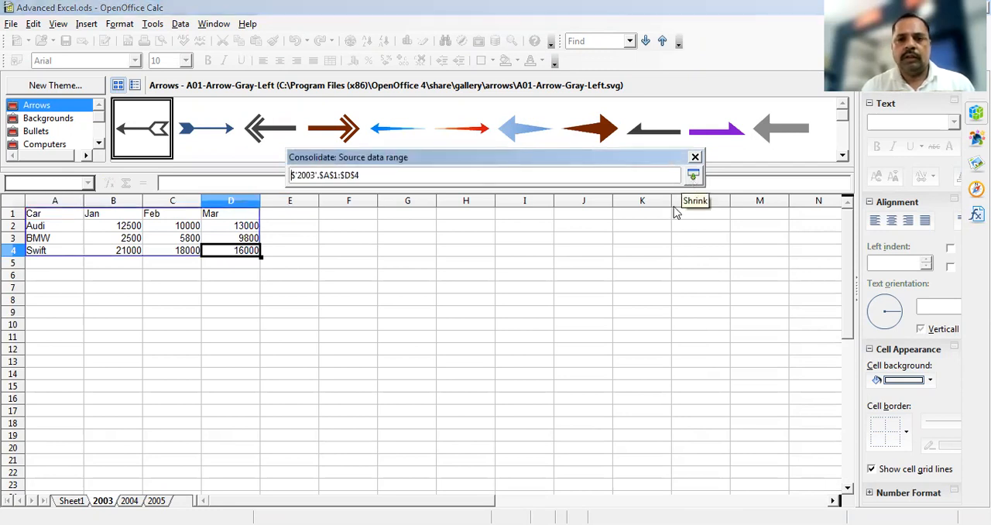
key(Return)
click(657, 307)
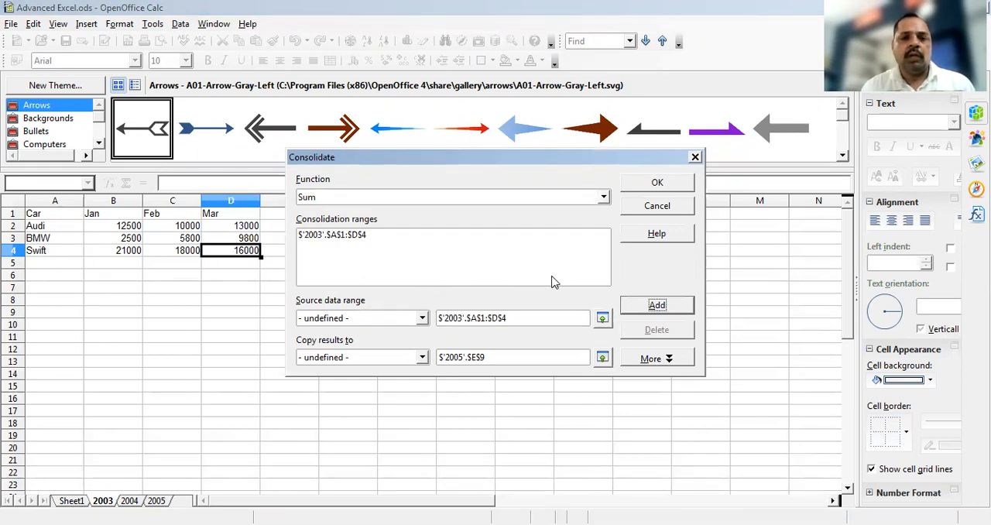
Add A1:D4 of sheet 2004 to the consolidation ranges
click(602, 318)
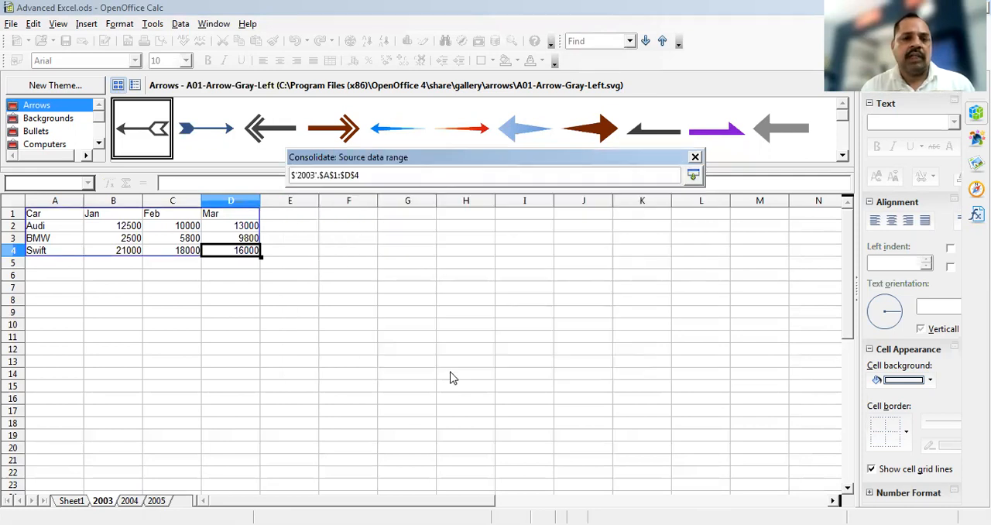
click(130, 502)
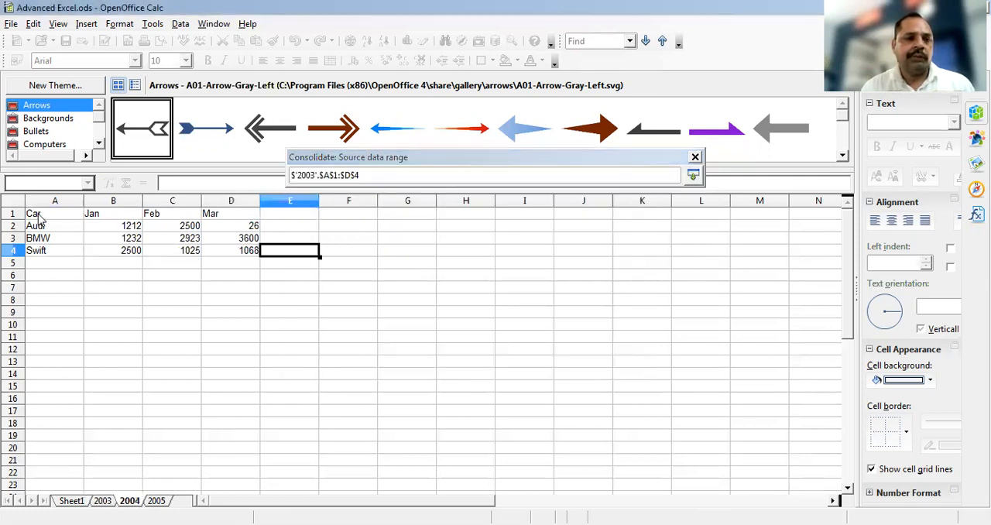
drag(39, 220, 252, 250)
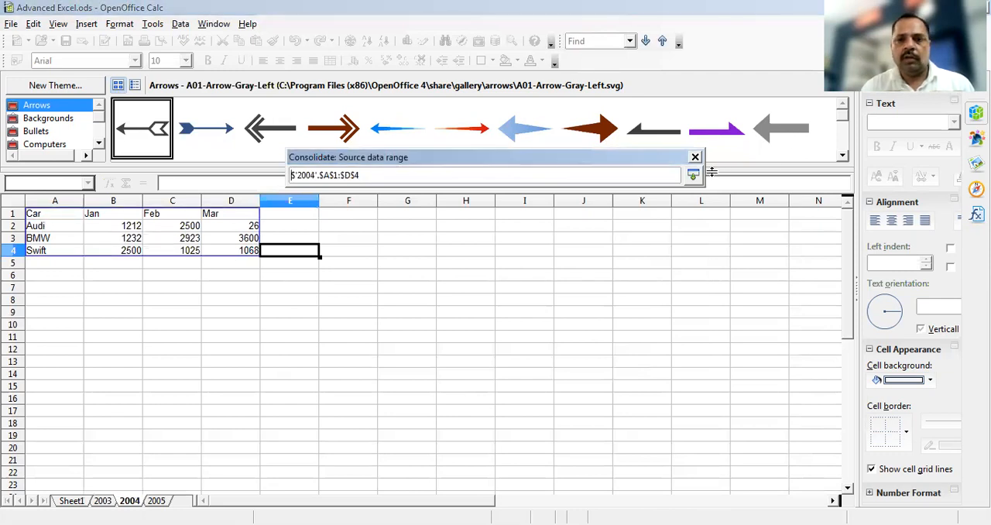
click(693, 175)
click(657, 307)
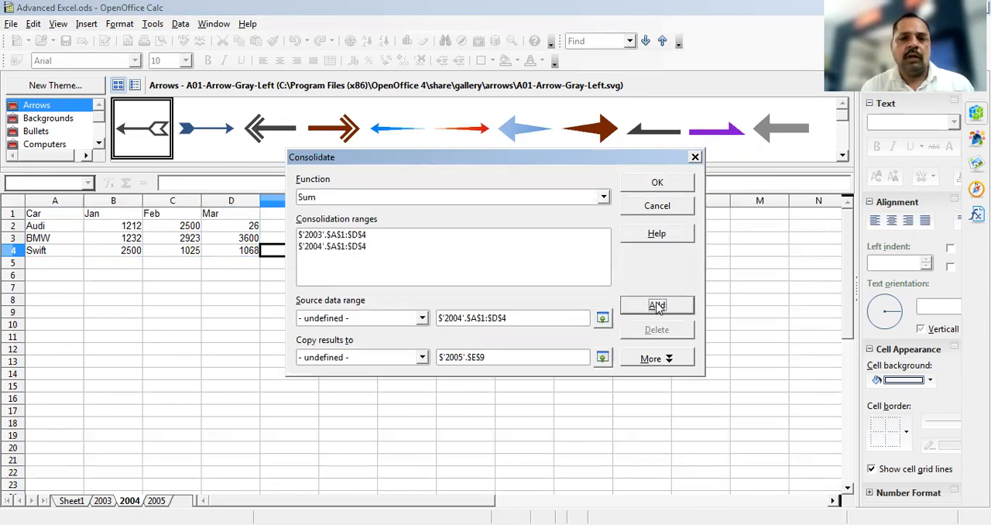
Add A1:D4 of sheet 2005 to the consolidation ranges
click(603, 320)
click(157, 502)
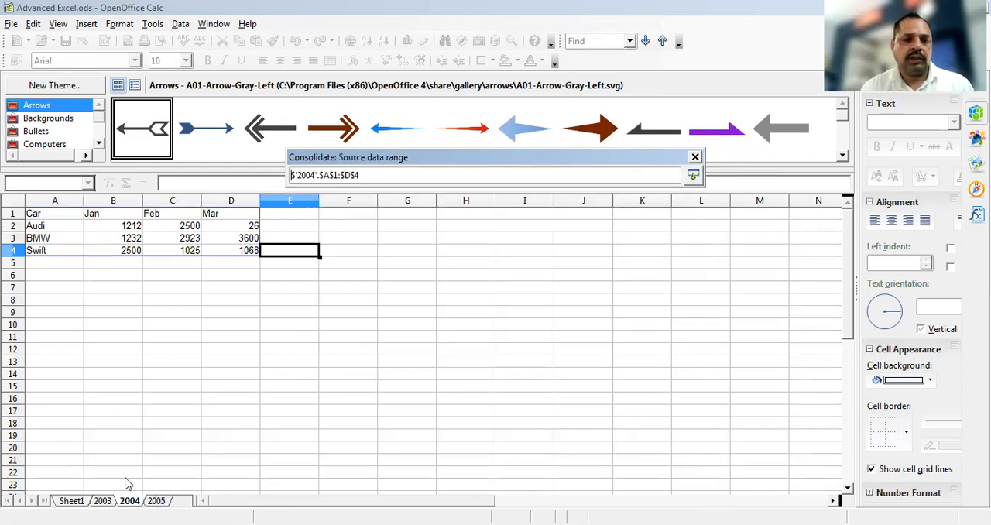
click(36, 217)
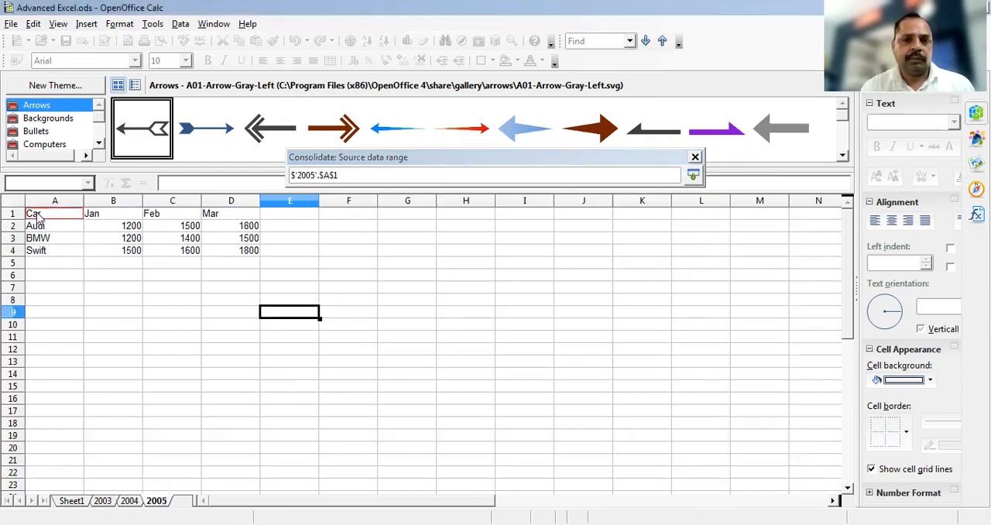
shift+click(228, 250)
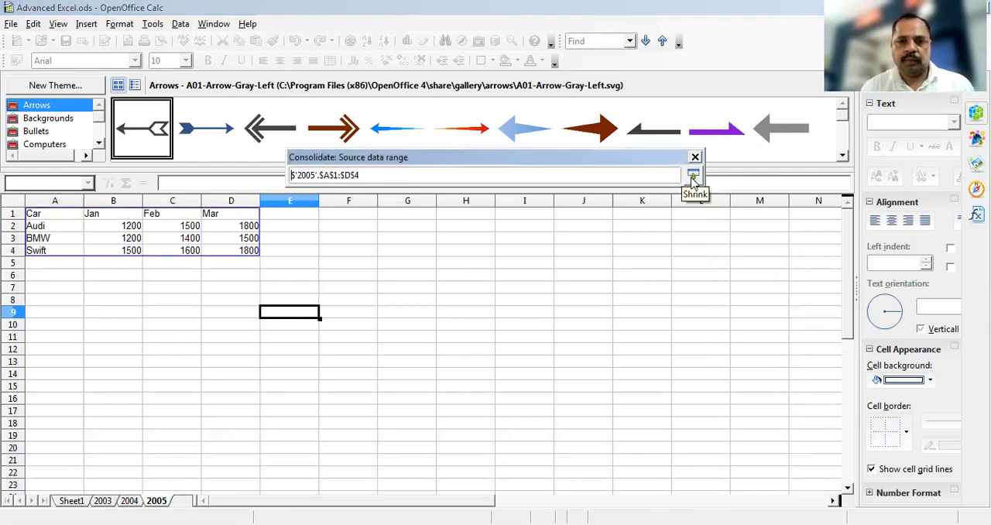
click(693, 176)
click(657, 306)
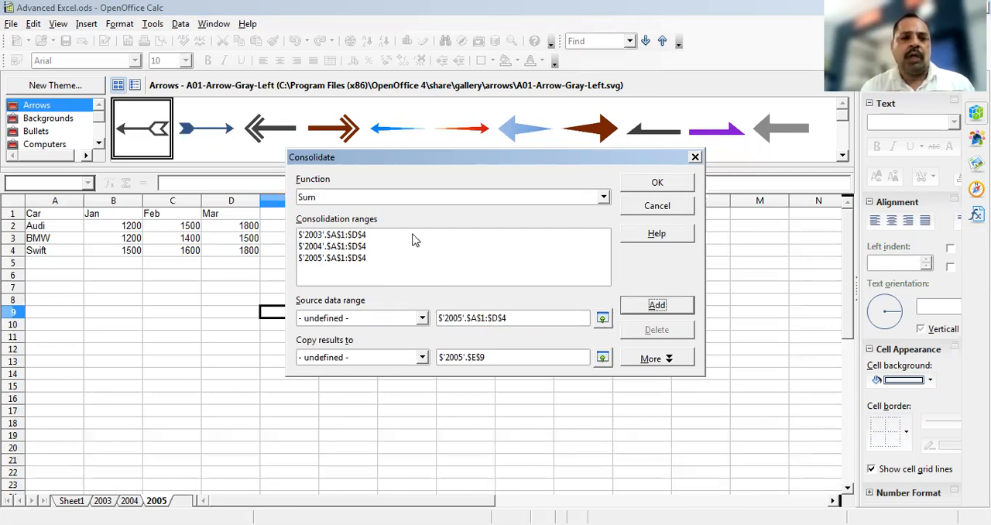
Choose Sum as the consolidation function and run the consolidation of the three yearly ranges
click(381, 199)
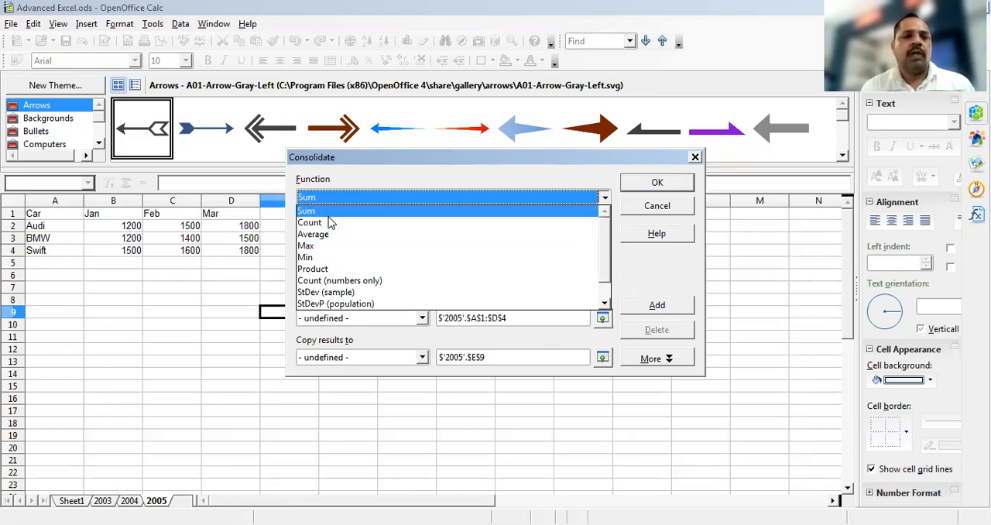
click(326, 217)
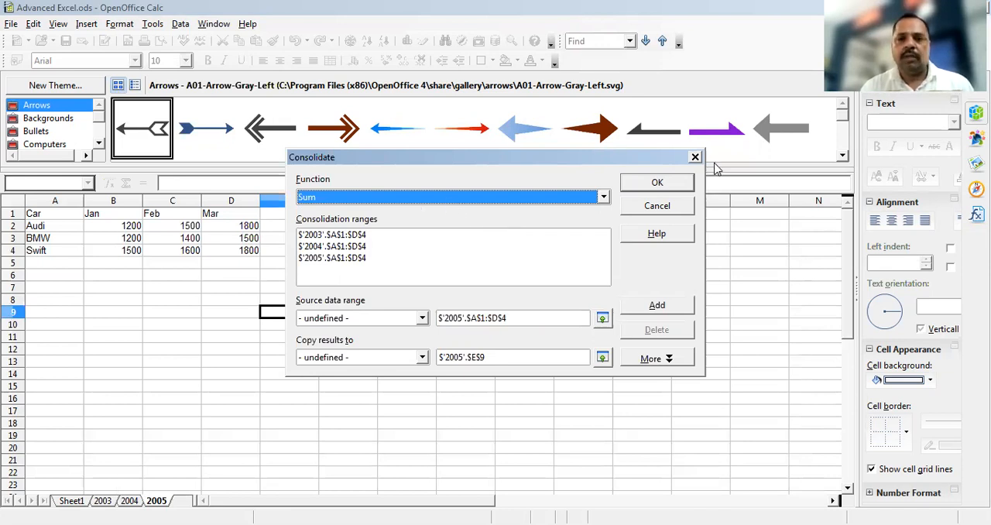
click(658, 183)
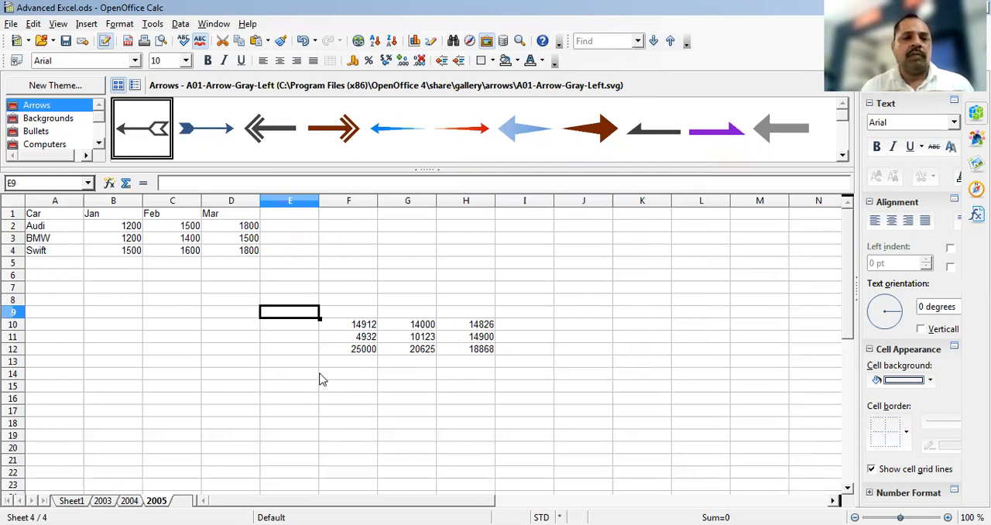
Copy the car table A1:D4 on sheet 2005 and paste it at F17
click(244, 433)
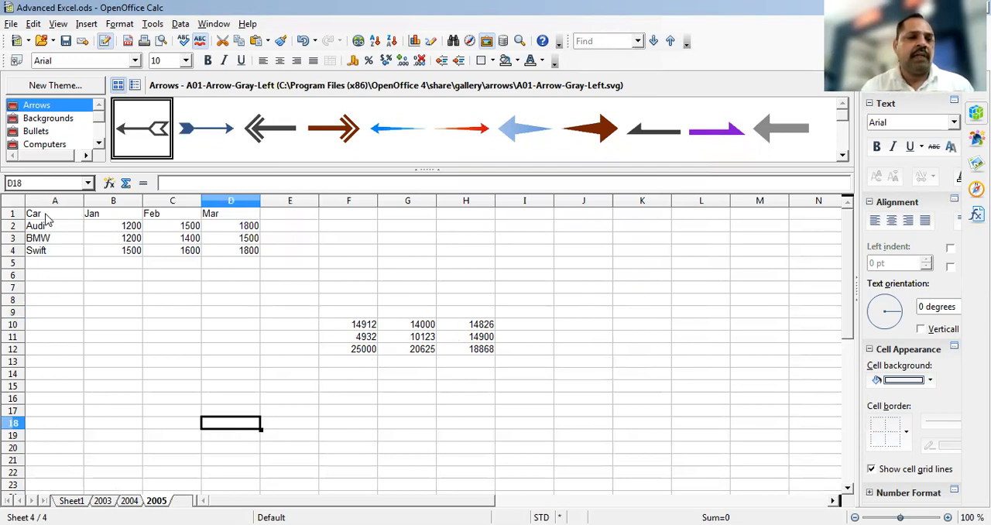
key(ctrl+Home)
shift+click(252, 253)
key(ctrl+c)
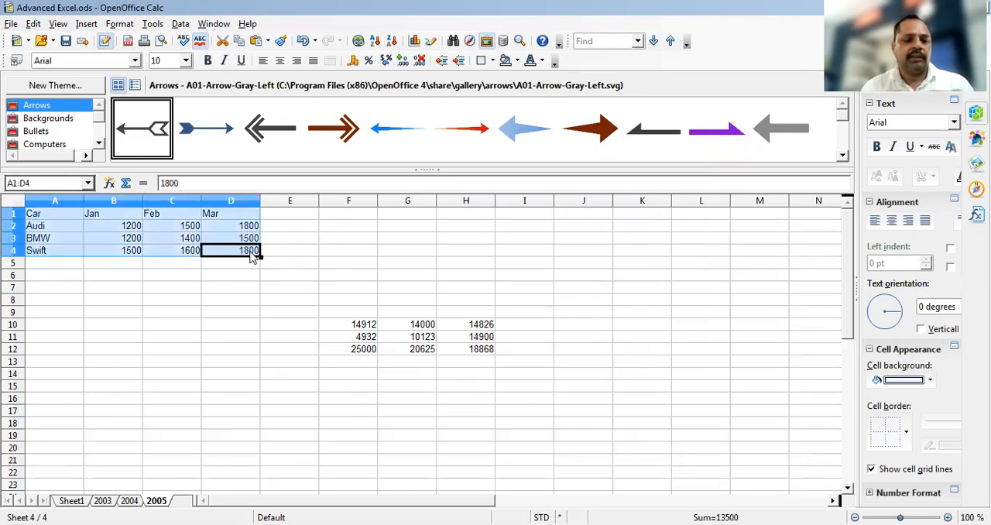
click(347, 414)
key(ctrl+v)
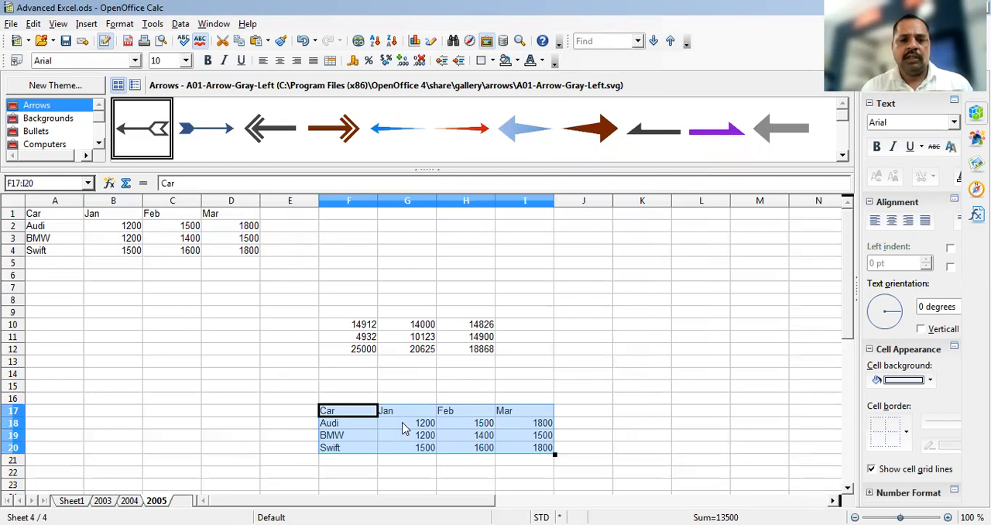
Clear the figures in G18:I20 of the pasted table, leaving the car names and month headings
click(405, 425)
shift+click(525, 453)
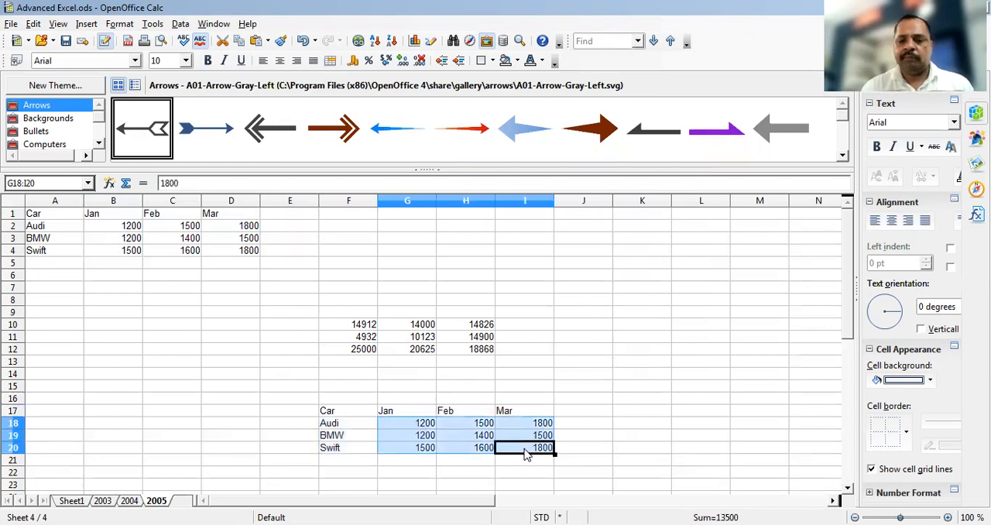
key(BackSpace)
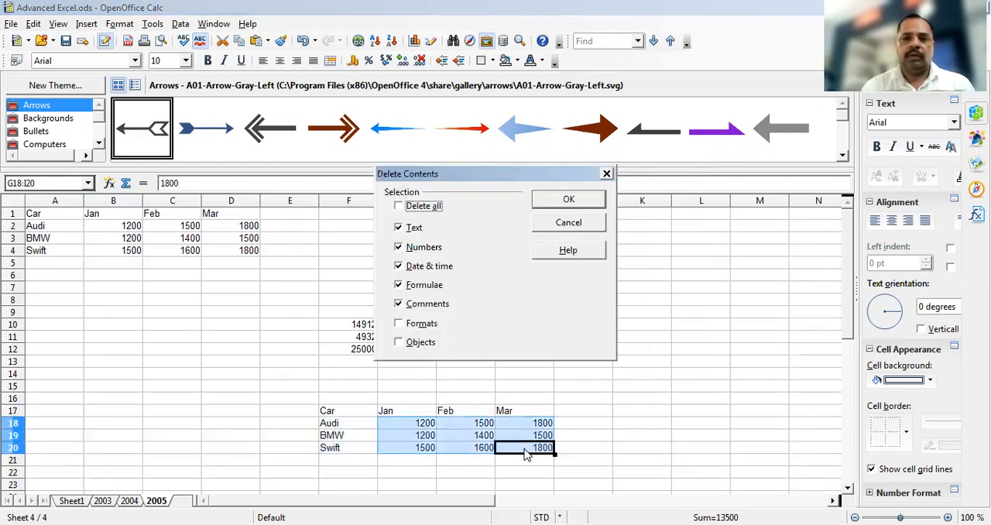
click(570, 202)
click(336, 413)
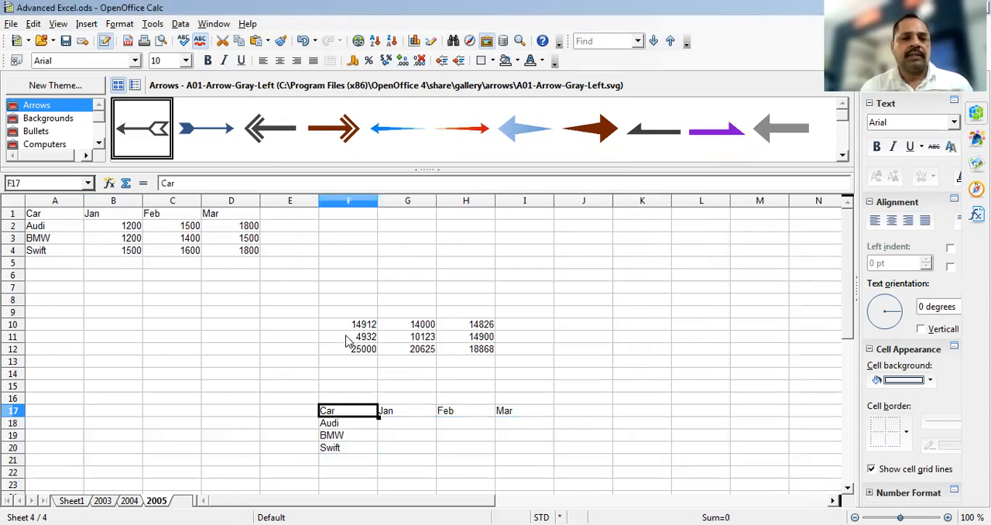
Delete the contents of the consolidated results block E9:H12 on sheet 2005
click(307, 313)
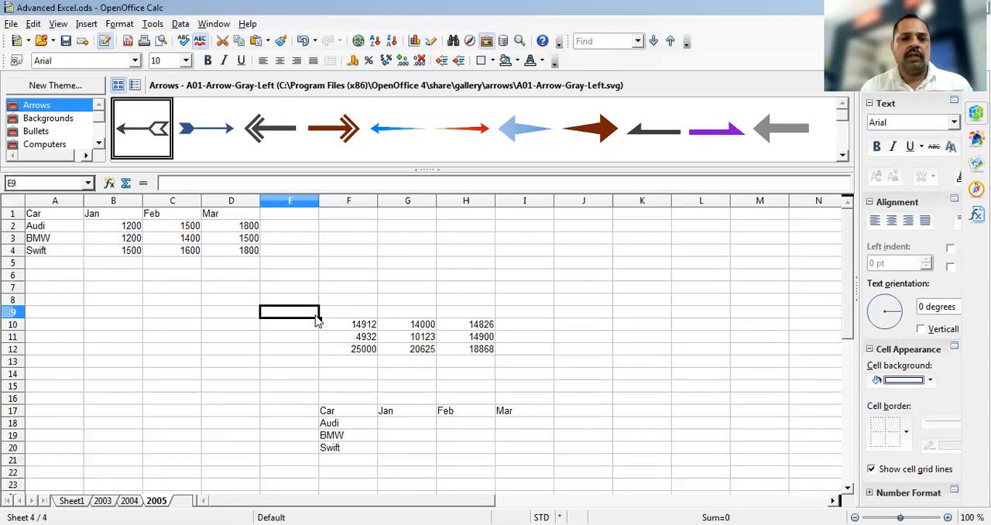
shift+click(490, 352)
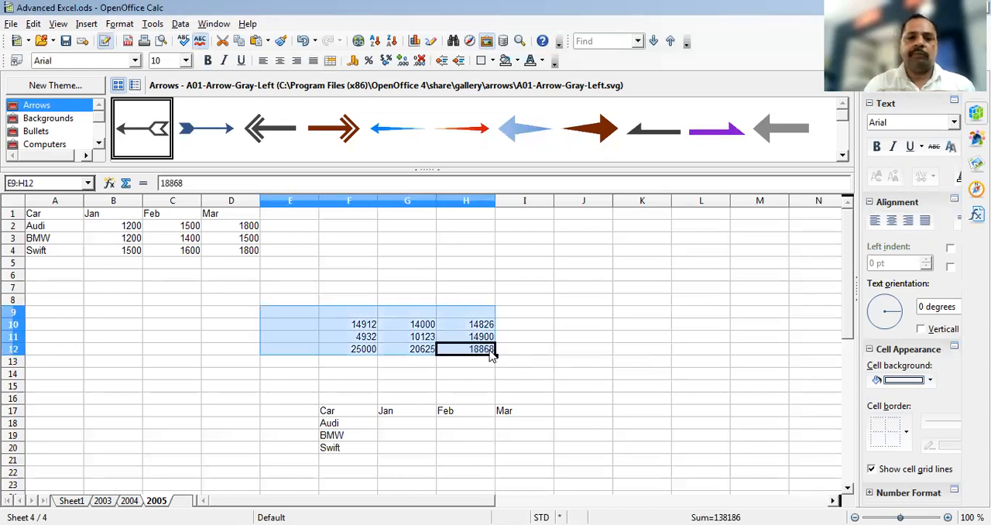
key(BackSpace)
click(566, 202)
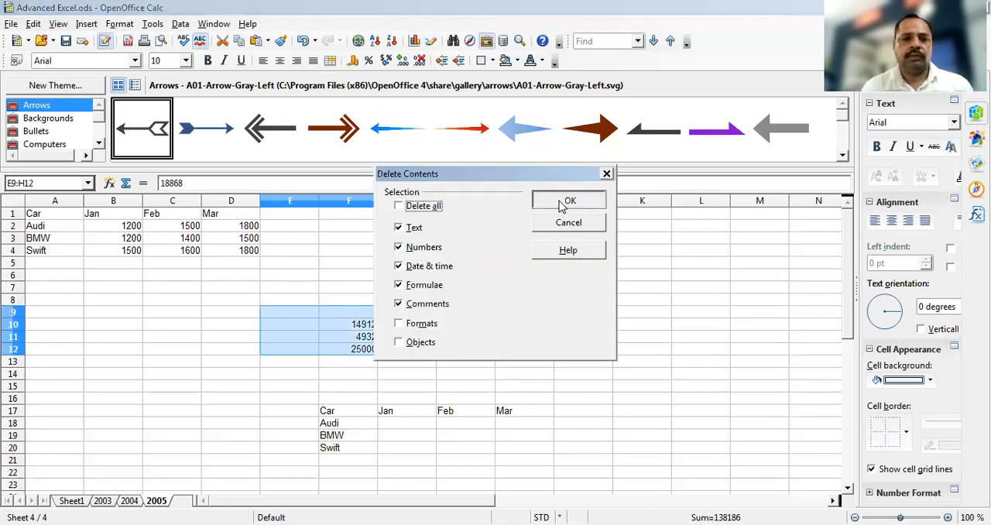
Try to consolidate the three yearly ranges with Sum into the blank table F17:I20 on sheet 2005
click(339, 416)
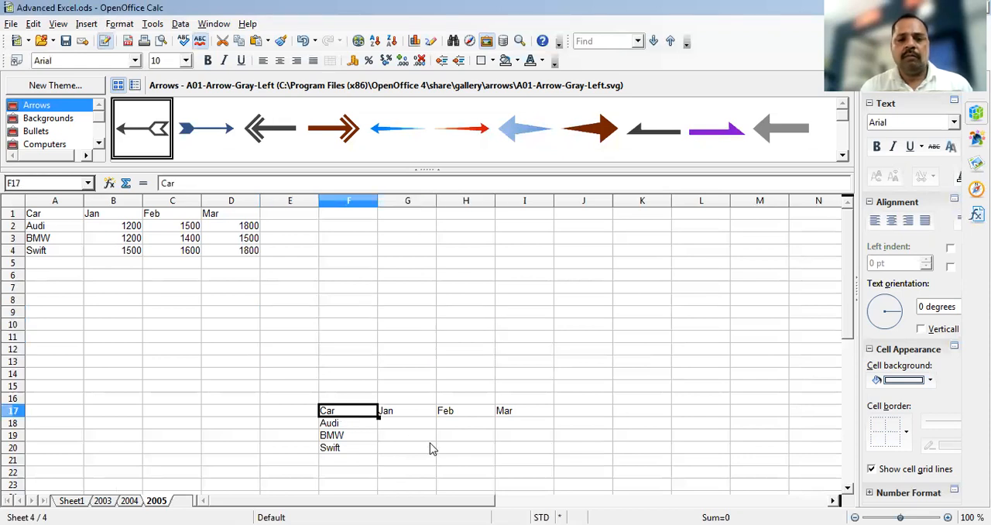
shift+click(499, 449)
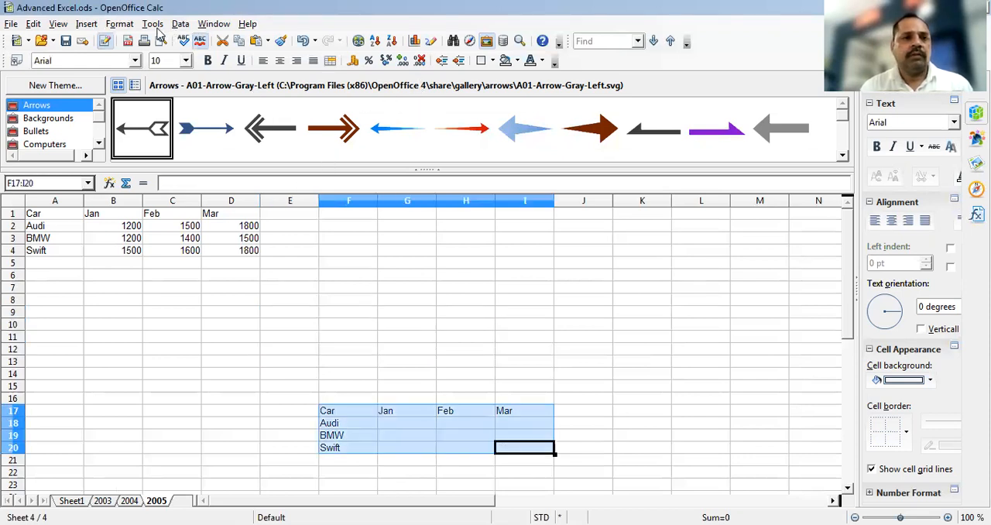
click(180, 26)
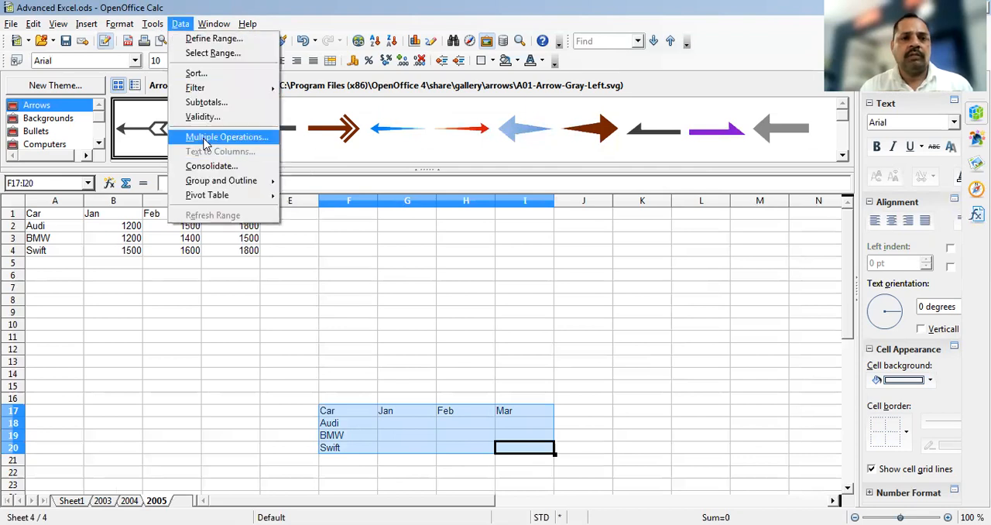
click(208, 169)
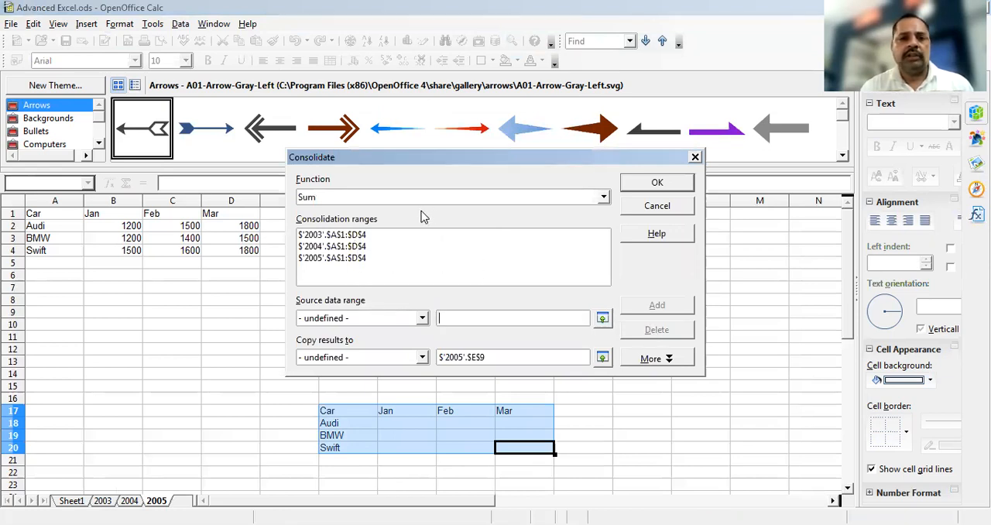
click(660, 184)
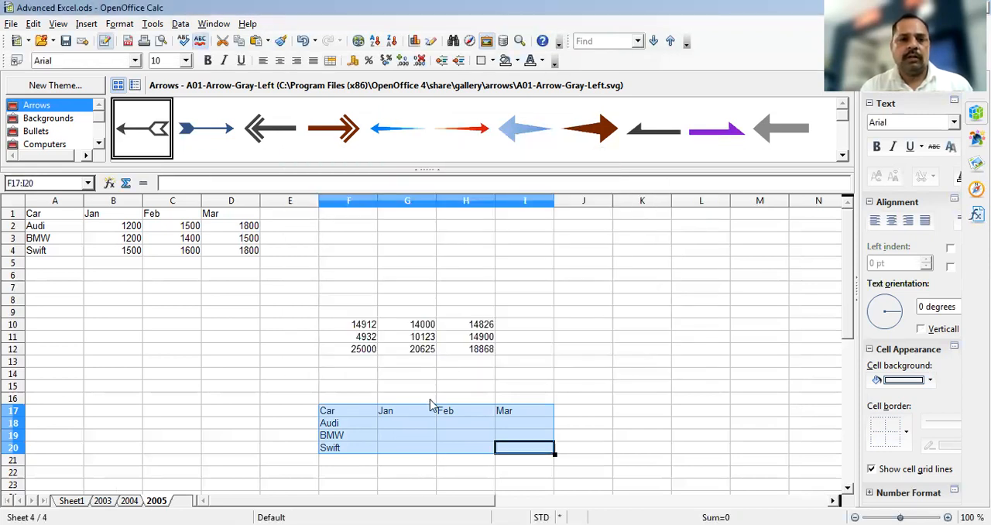
Delete the contents of the misplaced consolidated results block F10:H12 on sheet 2005
click(352, 326)
shift+click(480, 350)
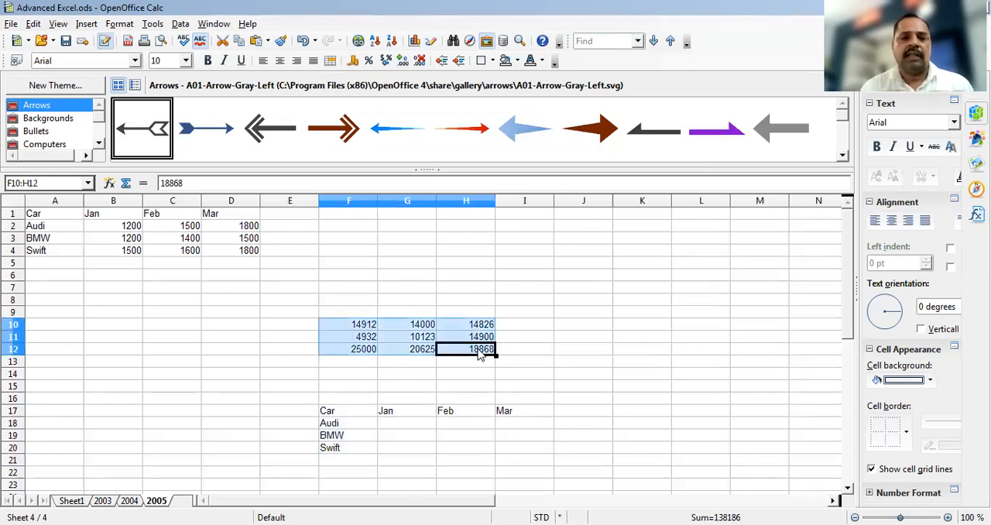
key(Delete)
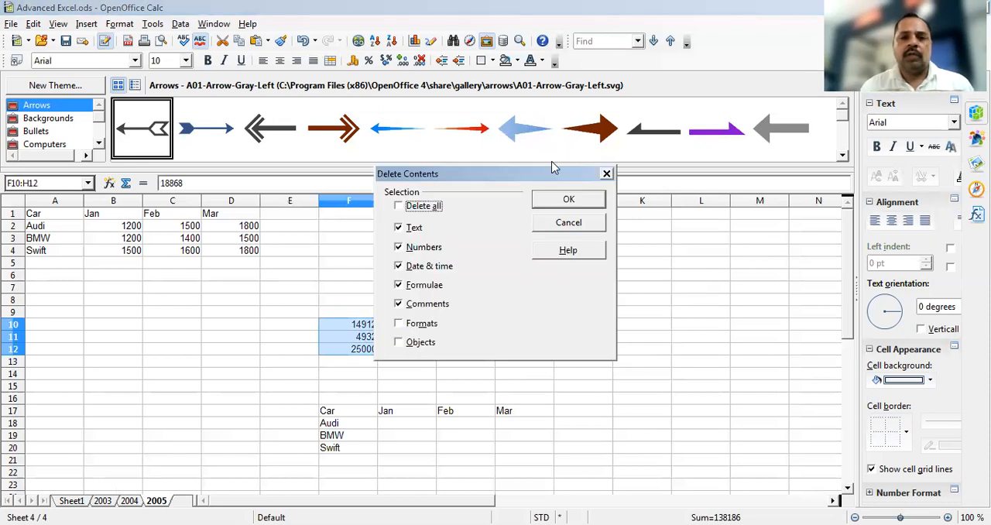
click(565, 203)
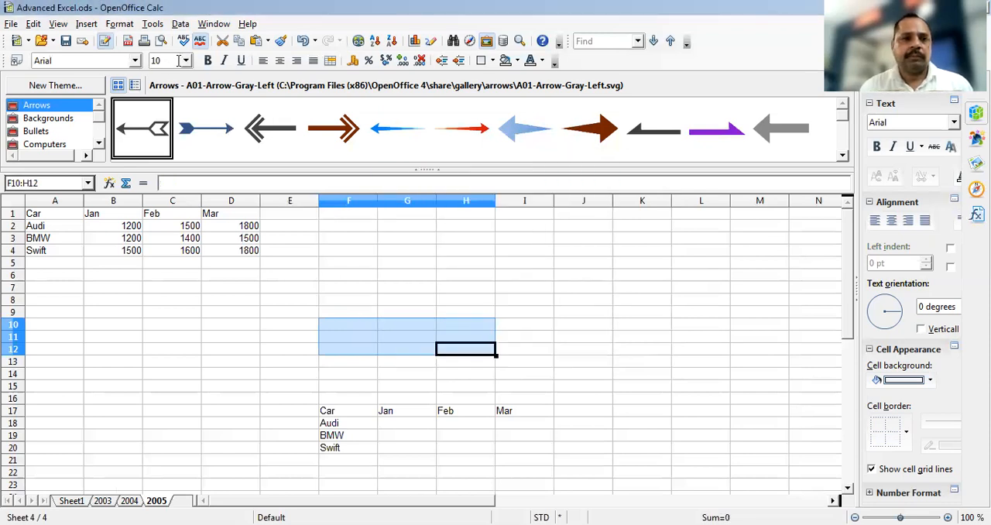
Consolidate the A1:D4 ranges of sheets 2003, 2004 and 2005 with Sum, copying the results to F17 on sheet 2005
click(181, 24)
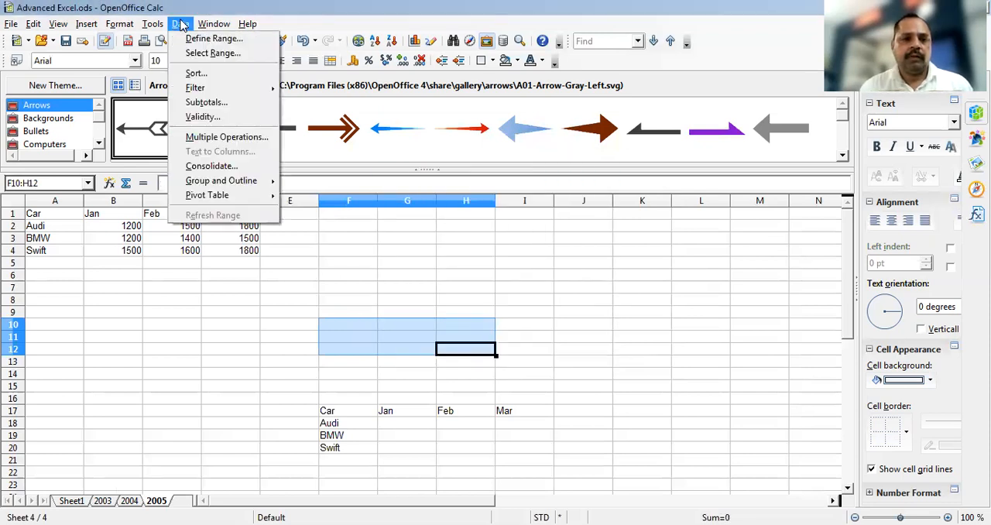
click(211, 166)
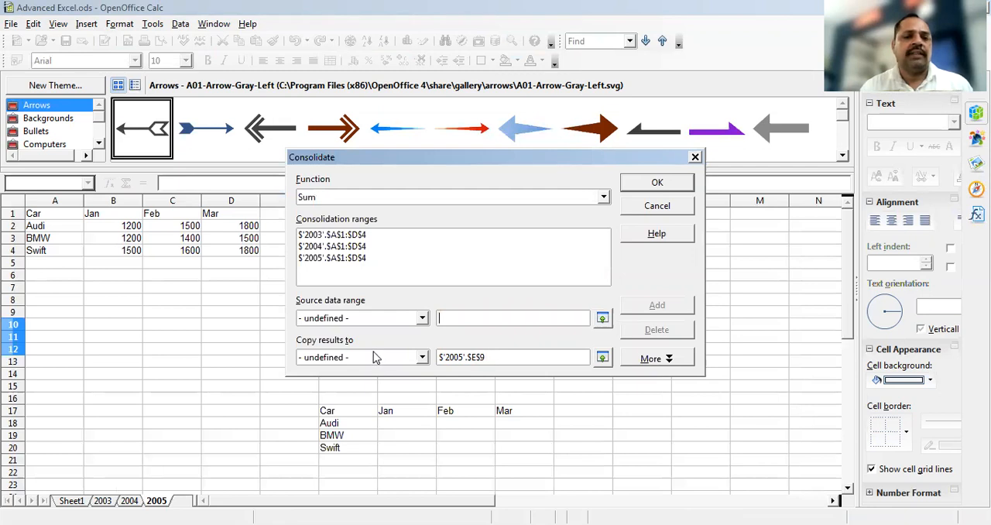
click(469, 358)
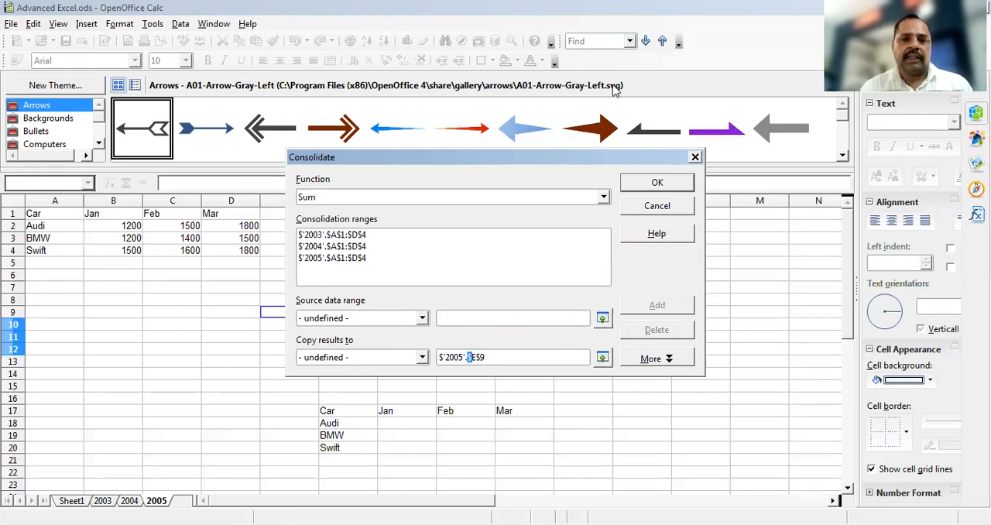
click(602, 357)
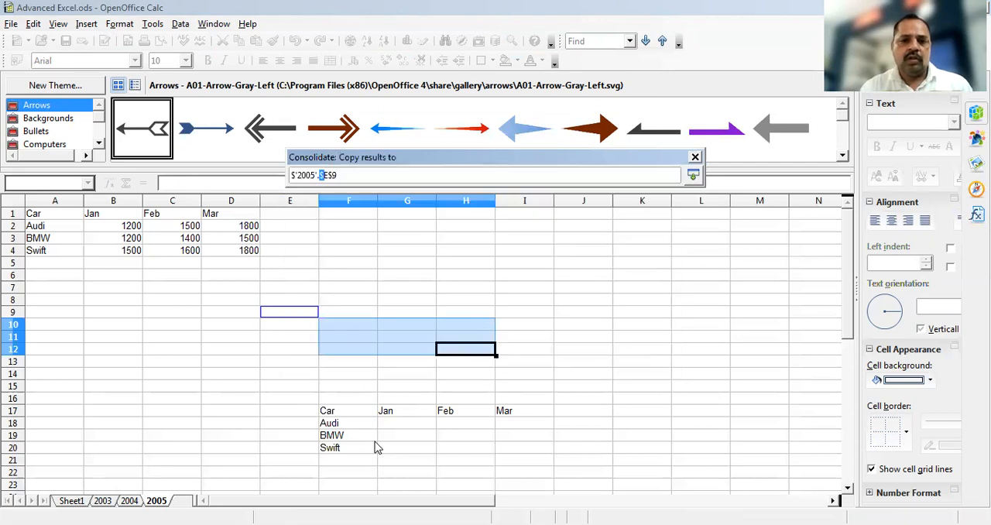
click(334, 415)
drag(390, 436, 508, 449)
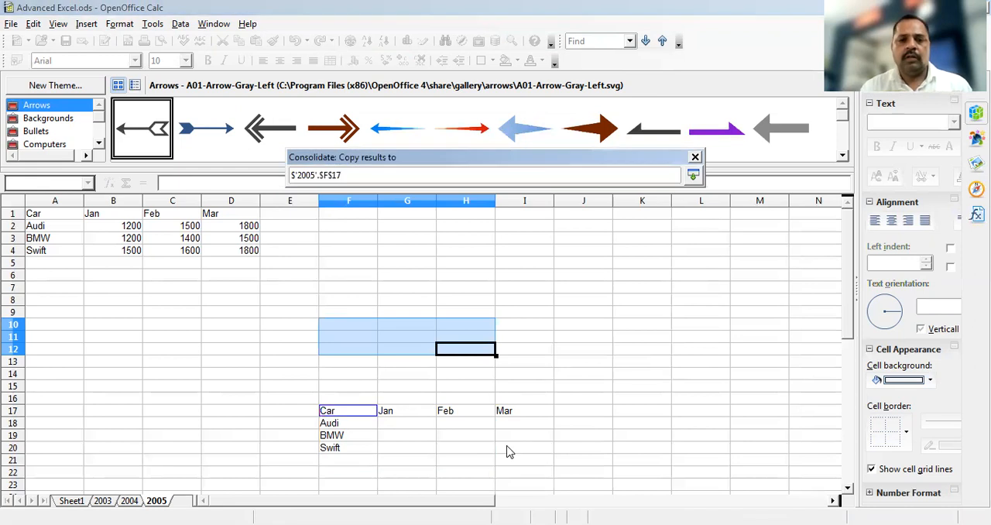
click(693, 176)
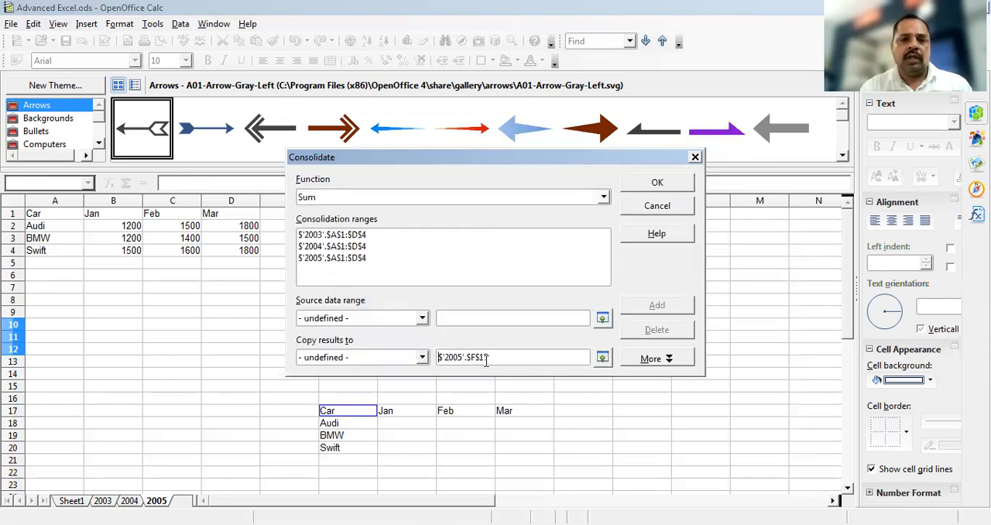
click(653, 190)
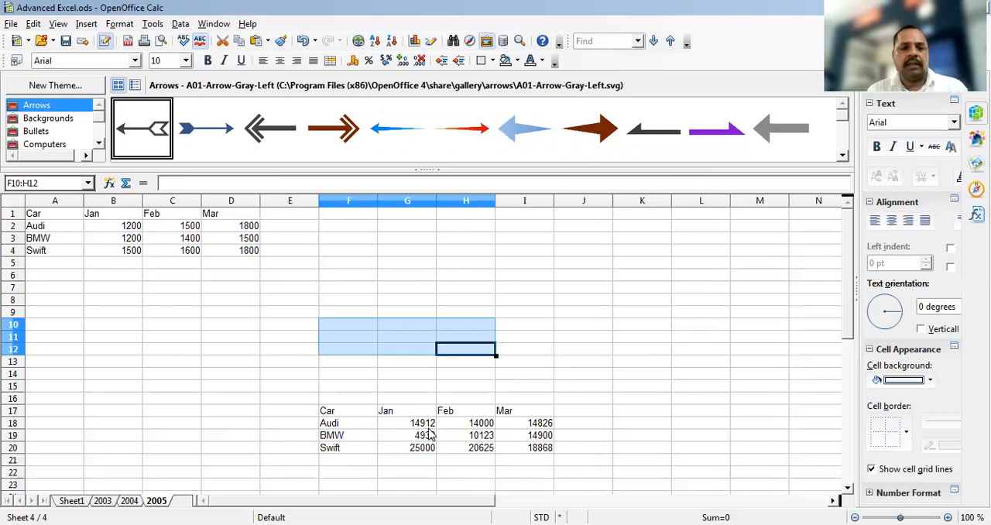
Compare the yearly car figures on sheets 2003, 2004 and 2005 with the consolidated table F17:I20, and select that table
click(103, 501)
click(128, 501)
click(155, 501)
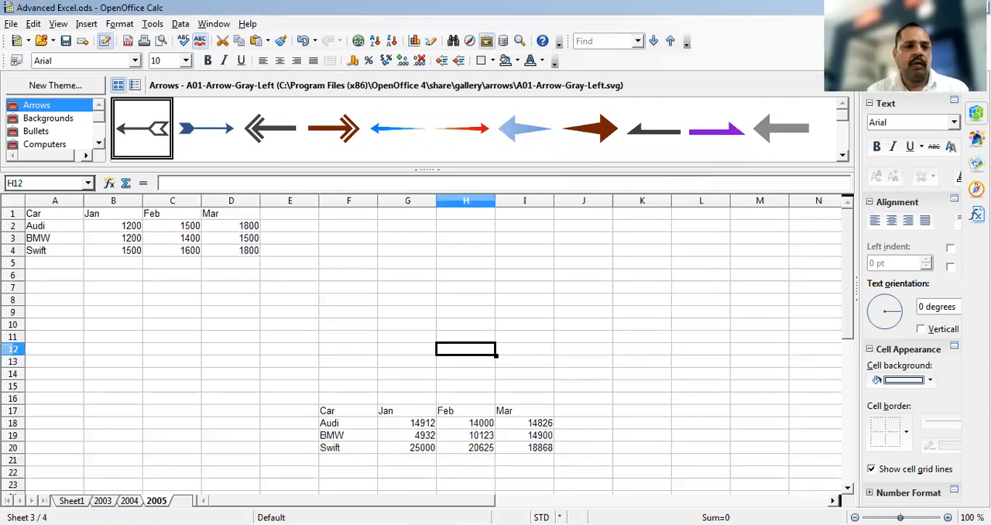
click(102, 501)
click(128, 501)
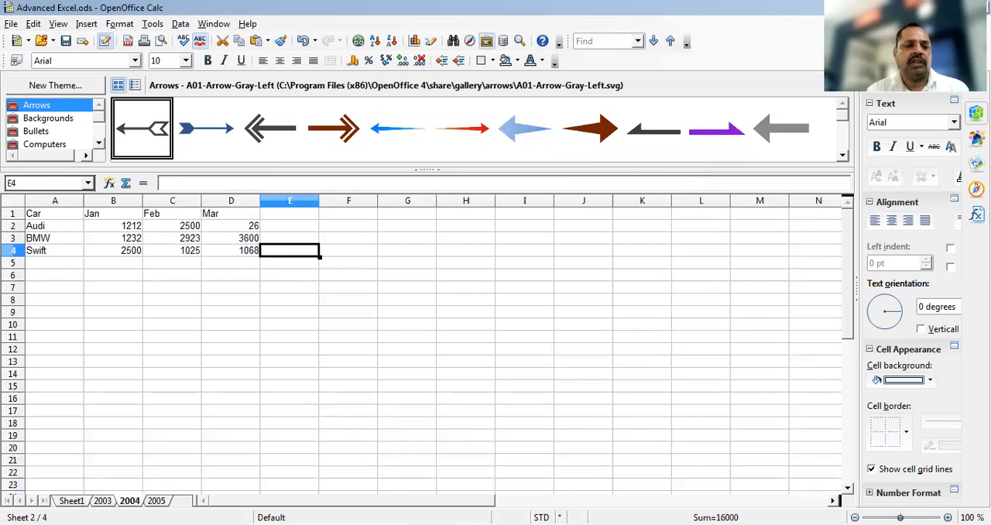
click(155, 501)
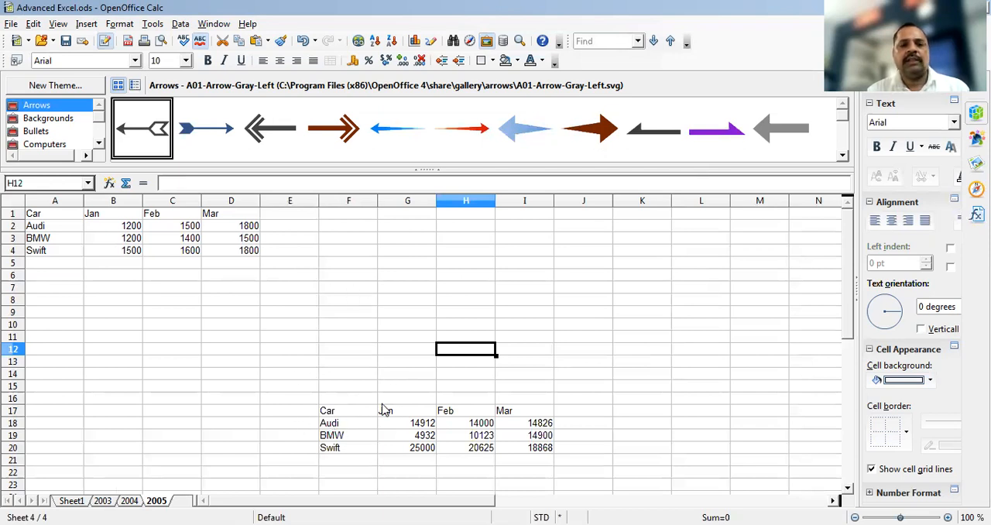
click(353, 413)
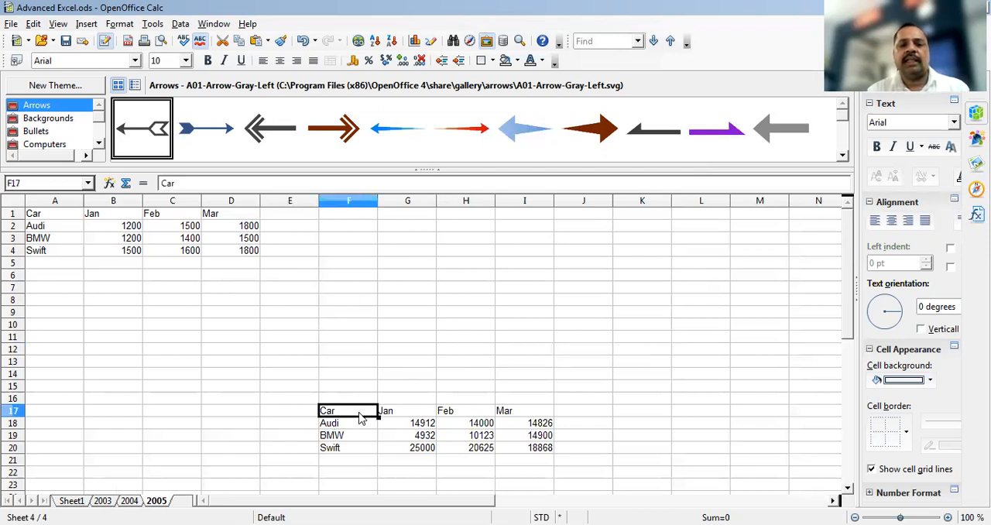
shift+click(537, 449)
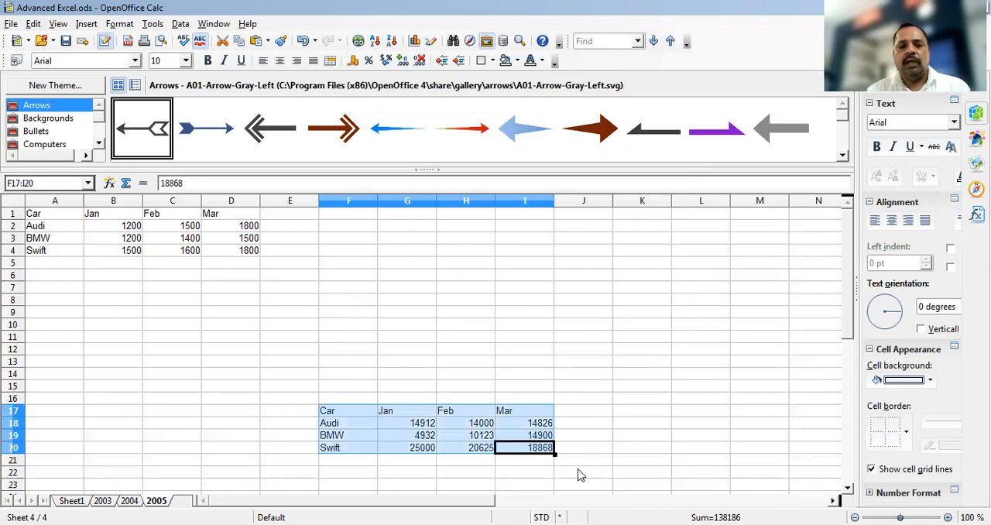